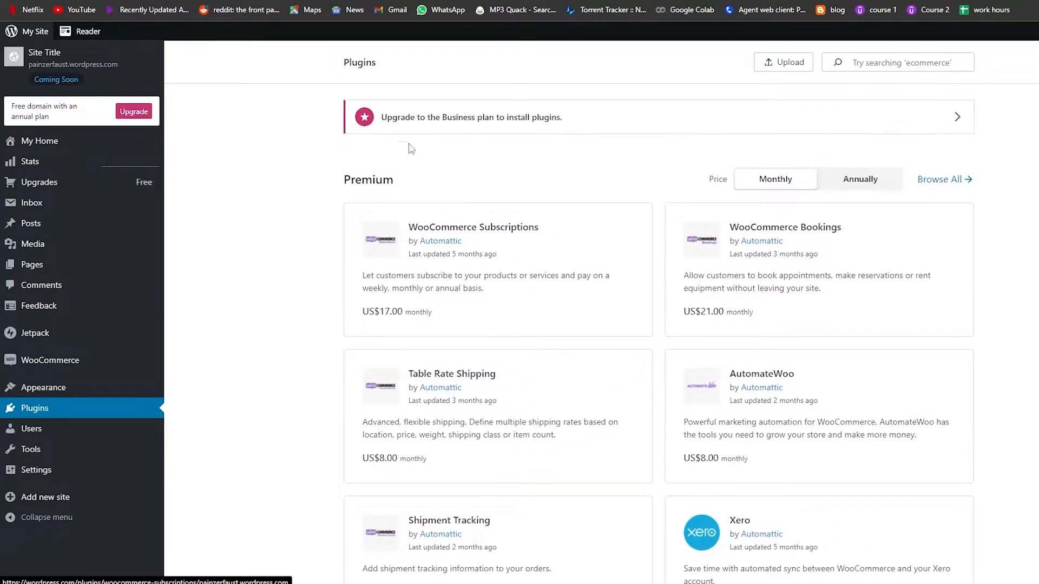
{"action": "scroll", "coordinate": [320, 373], "scroll_direction": "down", "scroll_amount": 1}
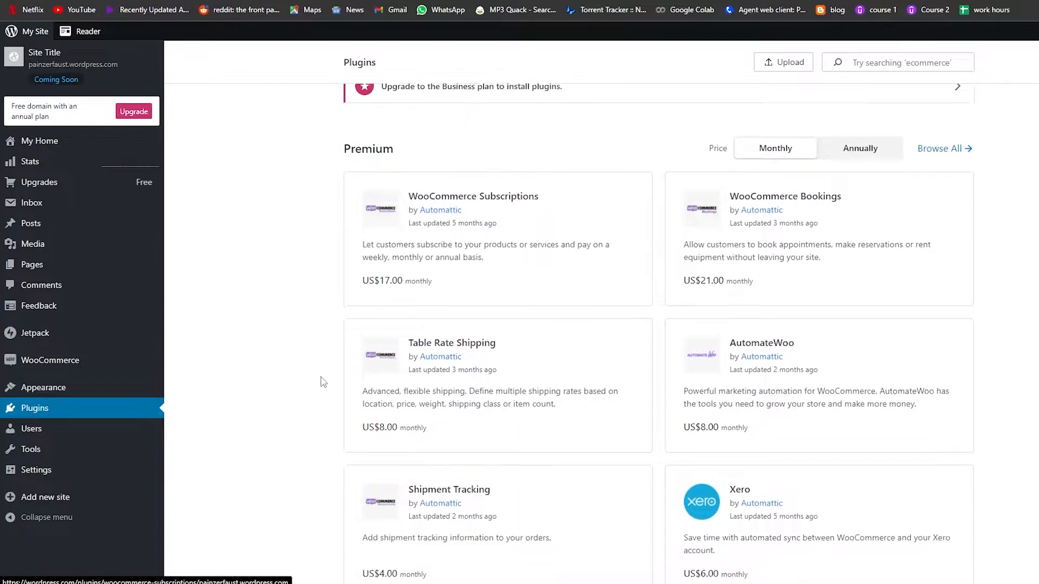
{"action": "scroll", "coordinate": [182, 118], "scroll_direction": "up", "scroll_amount": 1}
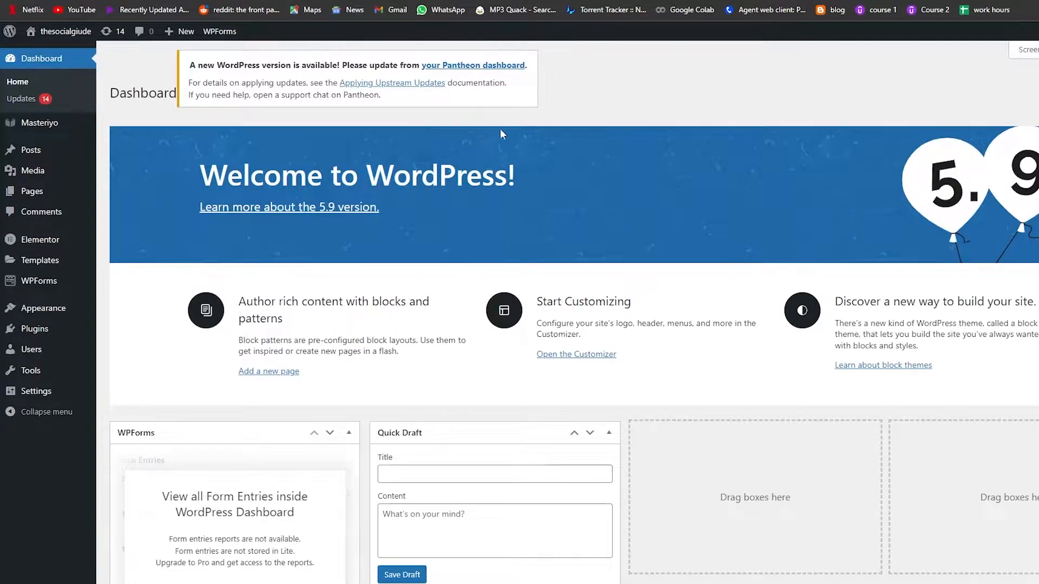
Open the site's Pantheon dashboard from the WordPress update notice and review its upstream updates.
{"action": "left_click", "coordinate": [466, 65]}
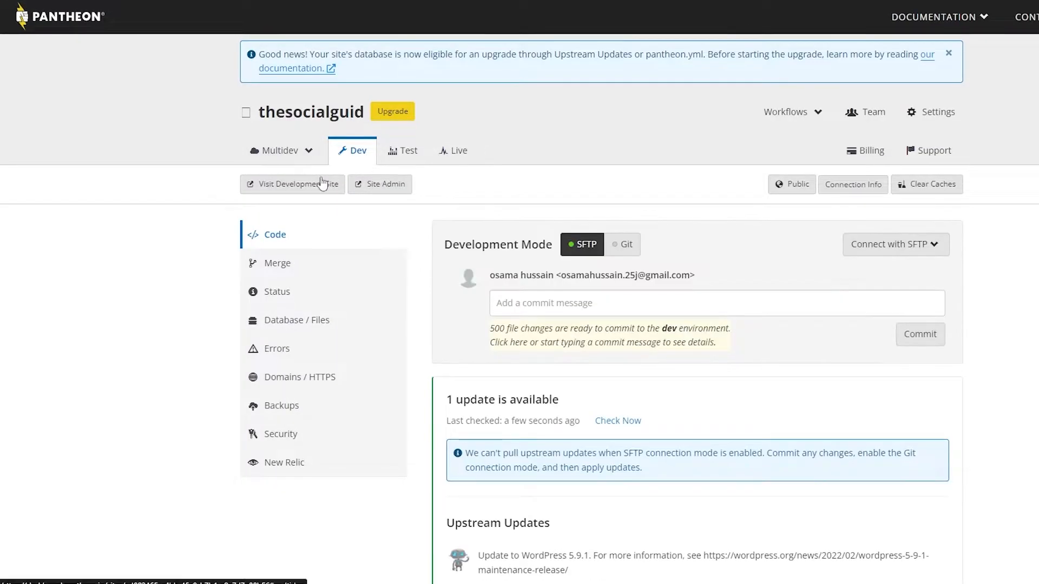
{"action": "scroll", "coordinate": [438, 320], "scroll_direction": "down", "scroll_amount": 1}
{"action": "scroll", "coordinate": [433, 328], "scroll_direction": "down", "scroll_amount": 2}
{"action": "scroll", "coordinate": [434, 327], "scroll_direction": "up", "scroll_amount": 3}
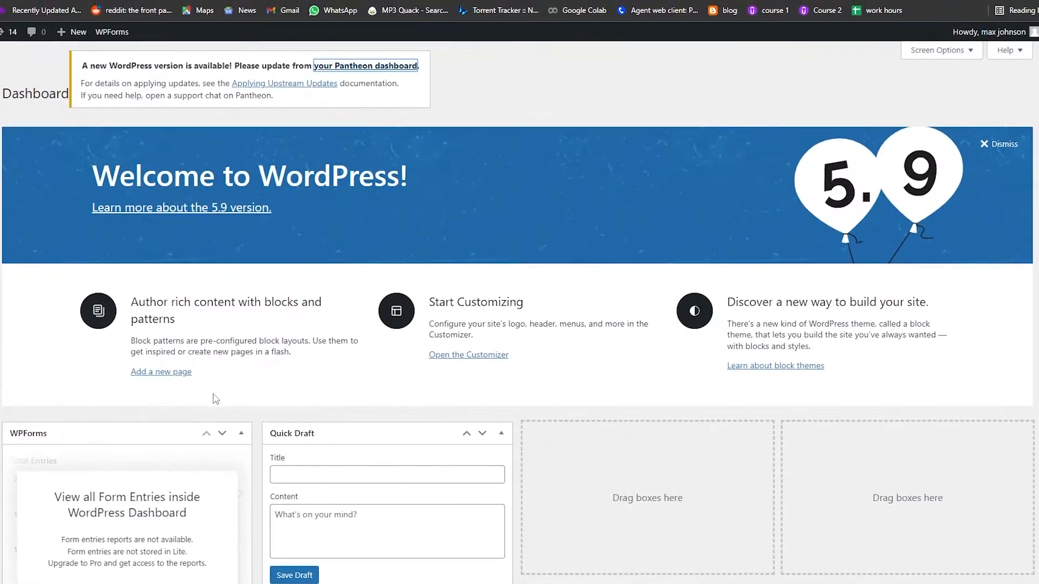
Return to the WordPress admin dashboard and open the list of installed plugins.
{"action": "scroll", "coordinate": [332, 367], "scroll_direction": "down", "scroll_amount": 2}
{"action": "scroll", "coordinate": [333, 466], "scroll_direction": "down", "scroll_amount": 3}
{"action": "scroll", "coordinate": [319, 466], "scroll_direction": "up", "scroll_amount": 5}
{"action": "mouse_move", "coordinate": [34, 336]}
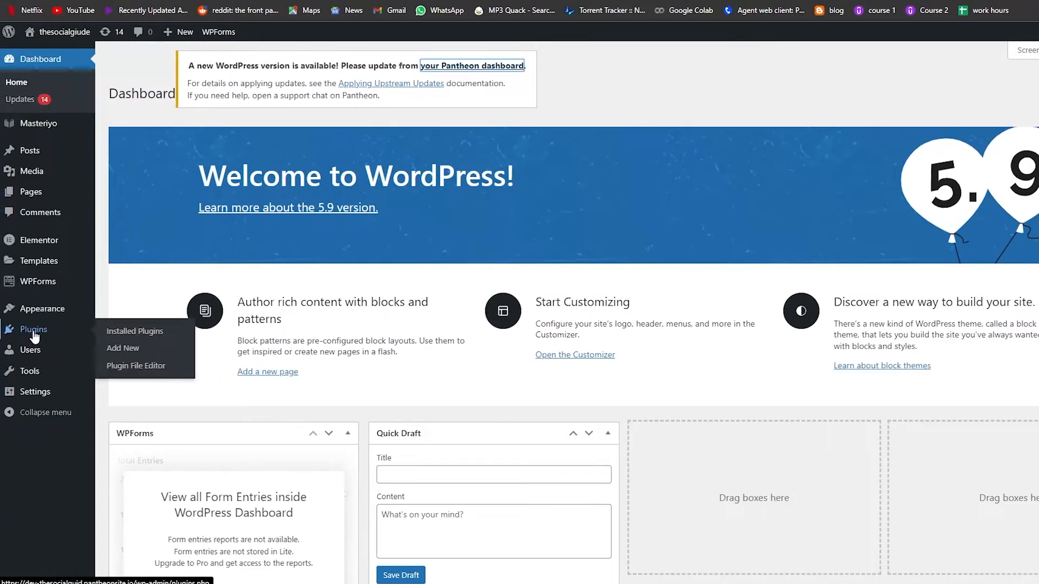
{"action": "left_click", "coordinate": [145, 333]}
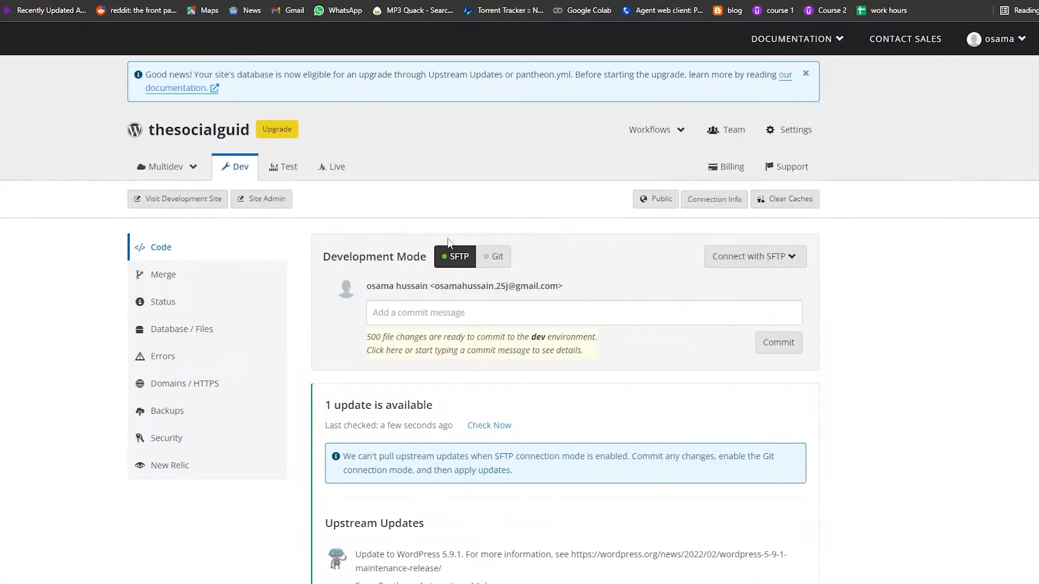
{"action": "scroll", "coordinate": [438, 237], "scroll_direction": "down", "scroll_amount": 2}
{"action": "scroll", "coordinate": [430, 242], "scroll_direction": "up", "scroll_amount": 3}
{"action": "scroll", "coordinate": [379, 273], "scroll_direction": "down", "scroll_amount": 3}
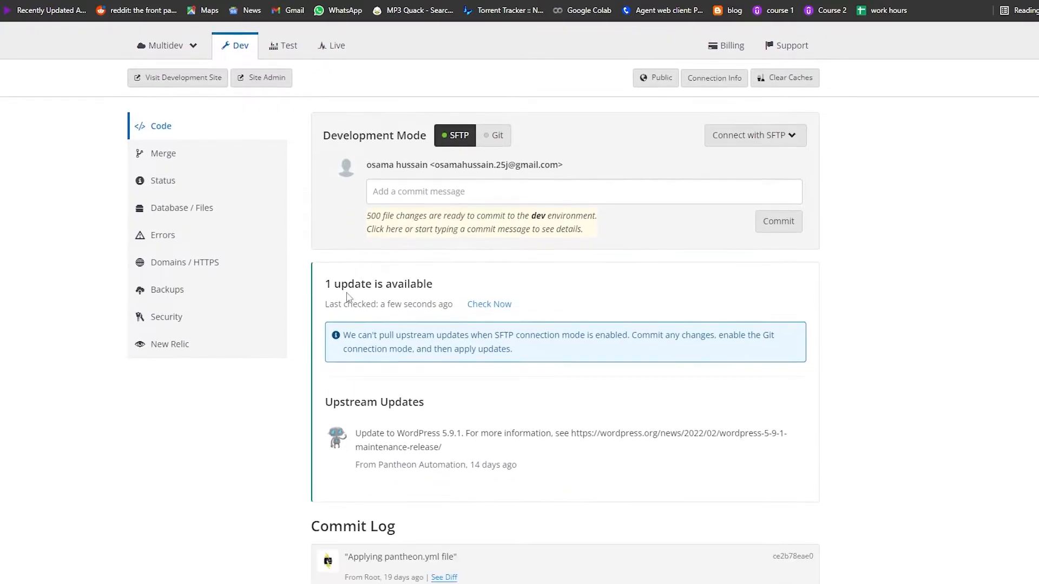
{"action": "scroll", "coordinate": [314, 307], "scroll_direction": "up", "scroll_amount": 1}
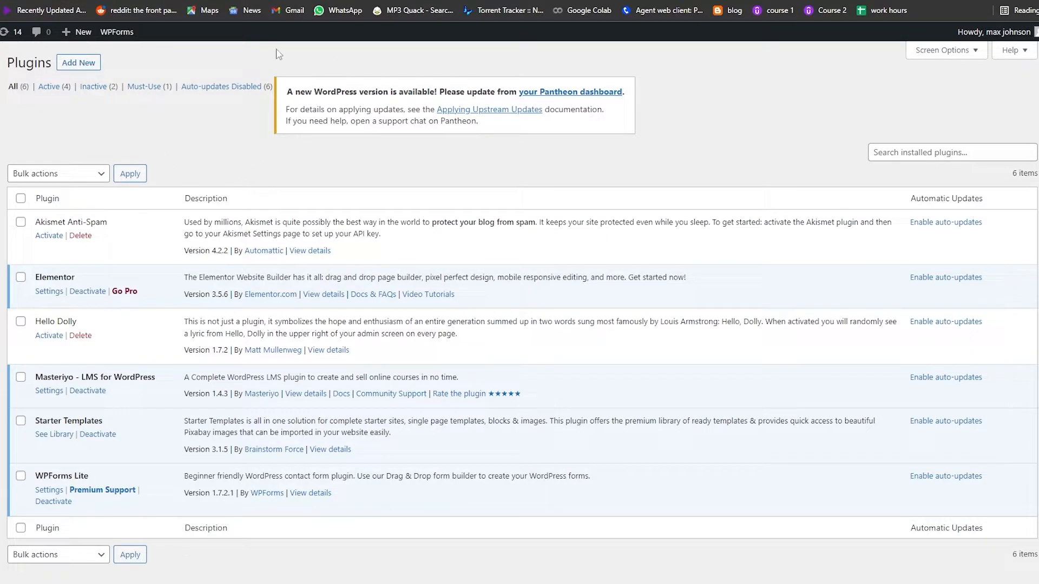
Search the installed plugins for "astra" and open the Starter Templates library.
{"action": "scroll", "coordinate": [185, 171], "scroll_direction": "down", "scroll_amount": 1}
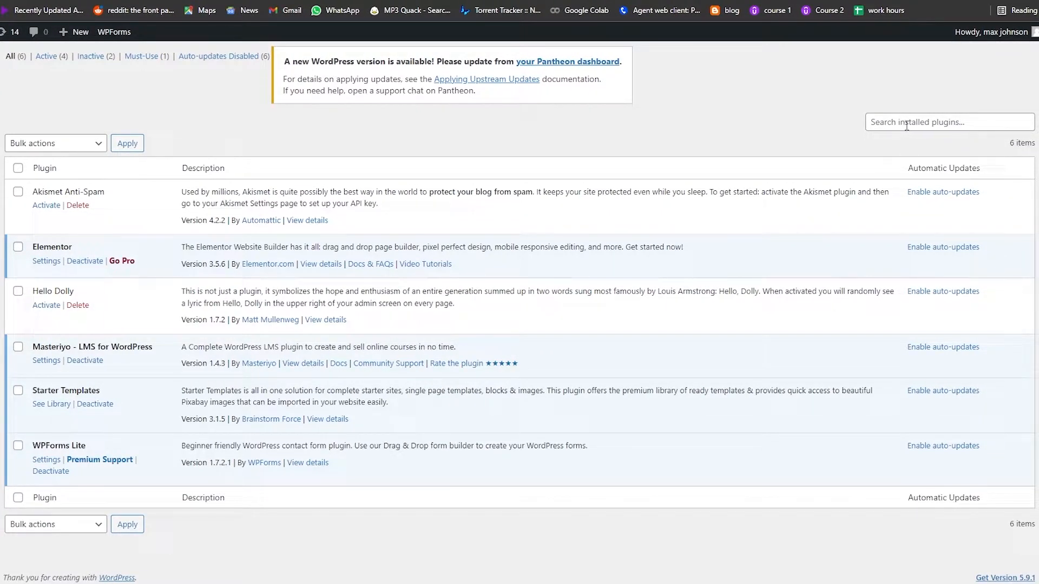
{"action": "left_click", "coordinate": [904, 124]}
{"action": "type", "text": "astra"}
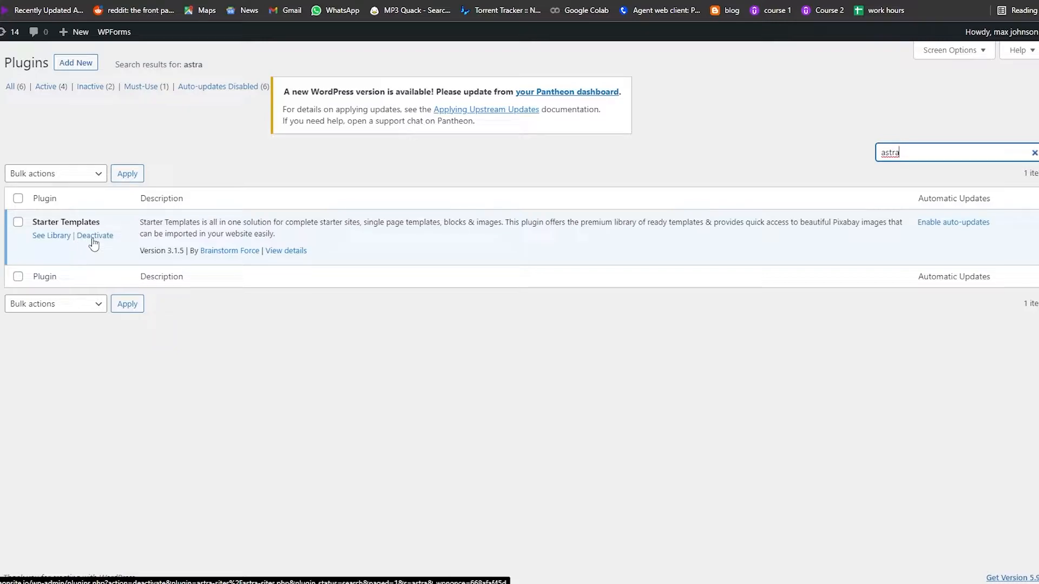
{"action": "left_click", "coordinate": [56, 244]}
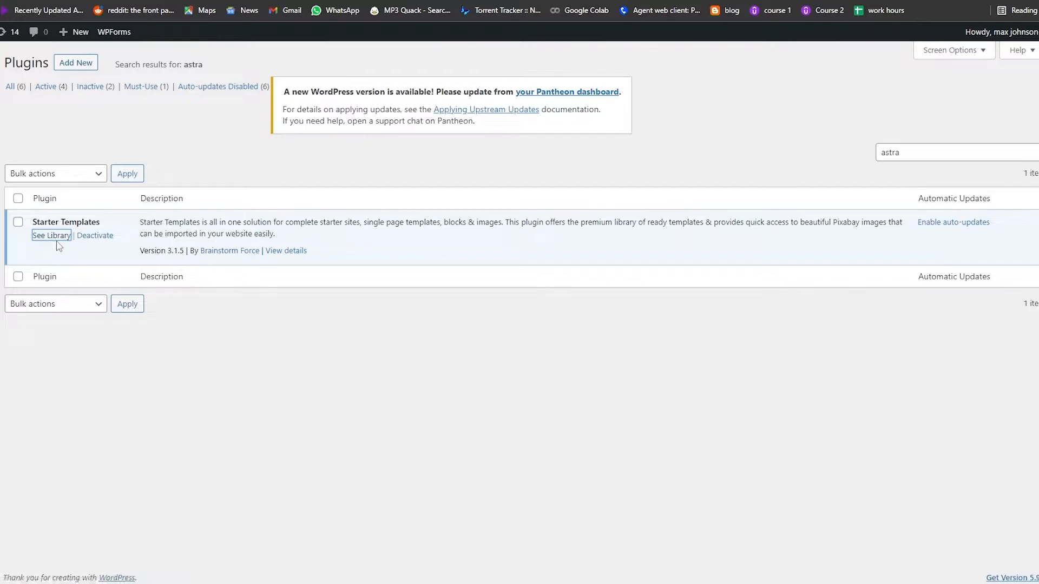
Browse the starter templates and choose the Brandstore template.
{"action": "scroll", "coordinate": [407, 210], "scroll_direction": "down", "scroll_amount": 7}
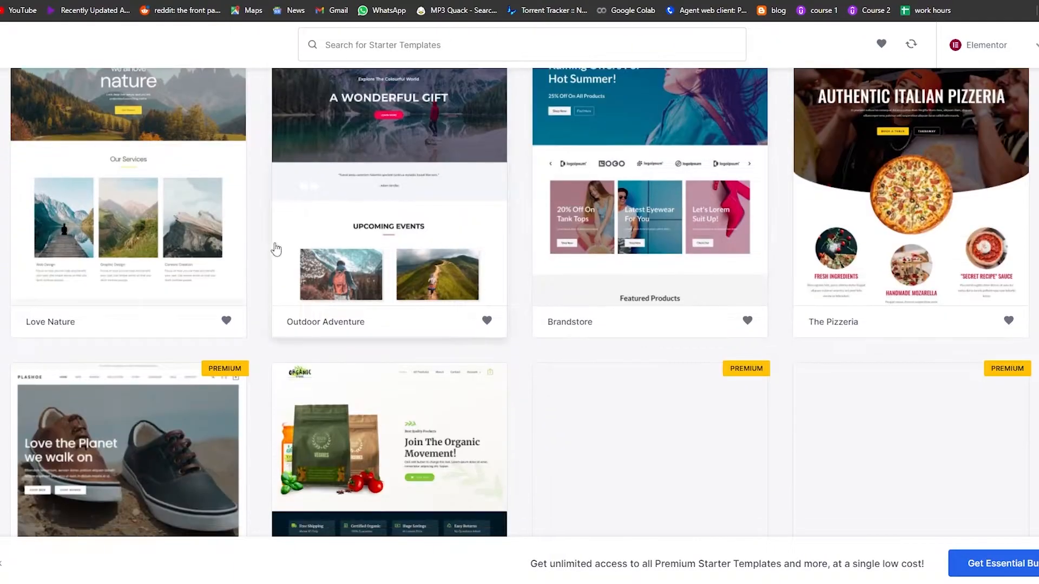
{"action": "scroll", "coordinate": [595, 293], "scroll_direction": "down", "scroll_amount": 2}
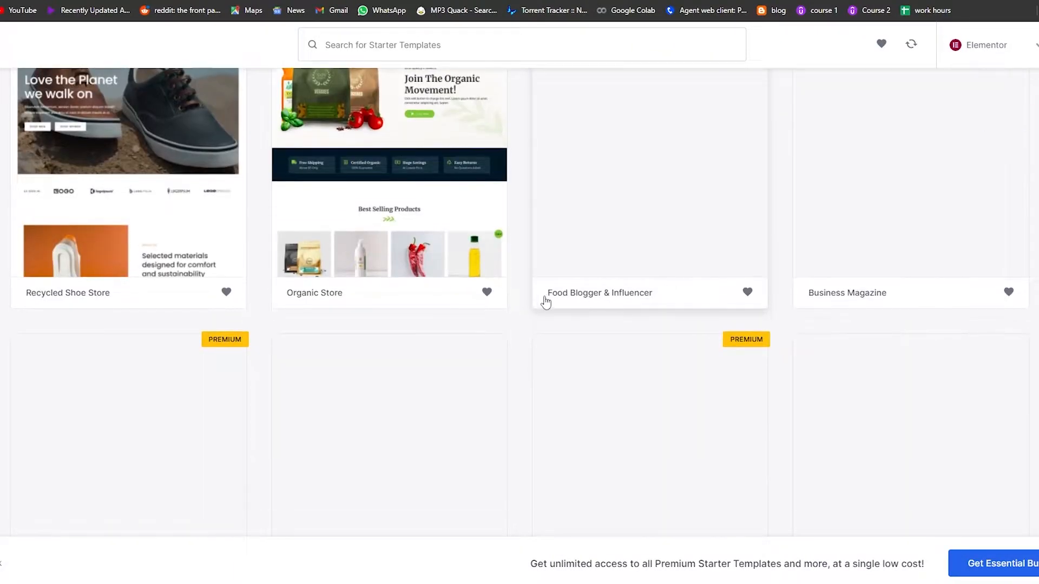
{"action": "scroll", "coordinate": [520, 304], "scroll_direction": "up", "scroll_amount": 1}
{"action": "scroll", "coordinate": [522, 306], "scroll_direction": "up", "scroll_amount": 8}
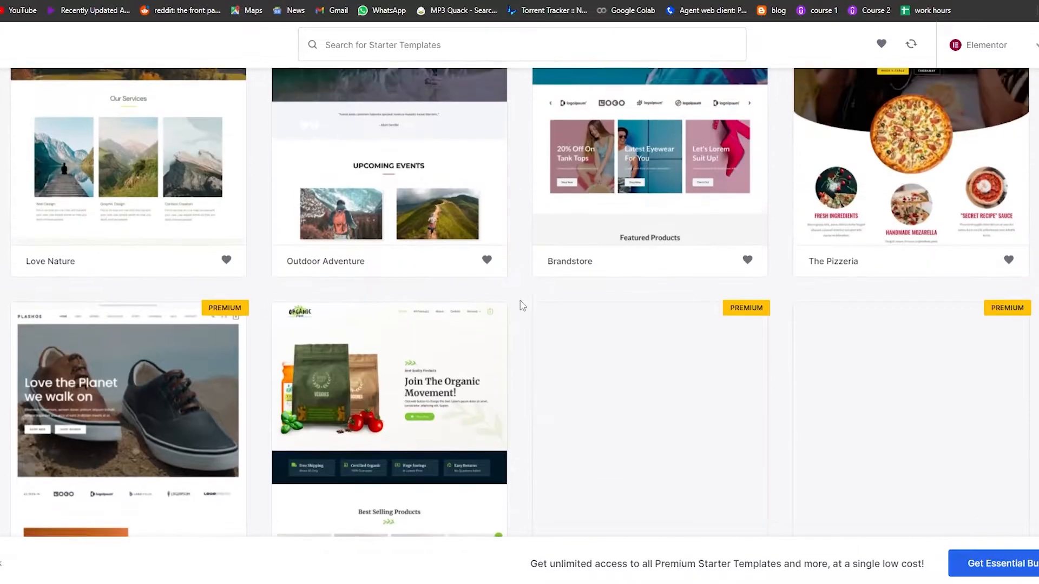
{"action": "scroll", "coordinate": [522, 305], "scroll_direction": "down", "scroll_amount": 14}
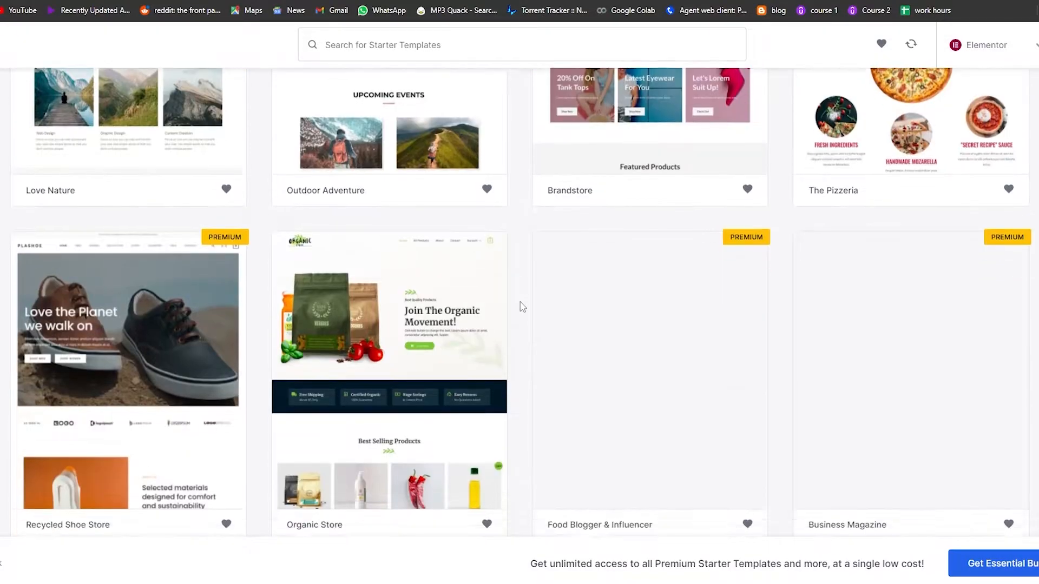
{"action": "scroll", "coordinate": [524, 307], "scroll_direction": "down", "scroll_amount": 13}
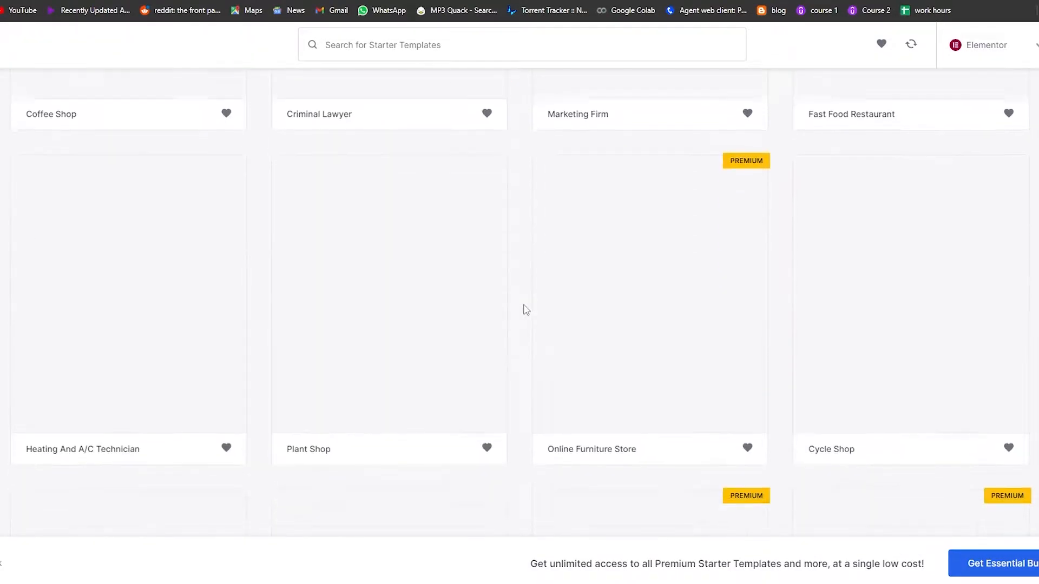
{"action": "scroll", "coordinate": [528, 314], "scroll_direction": "up", "scroll_amount": 18}
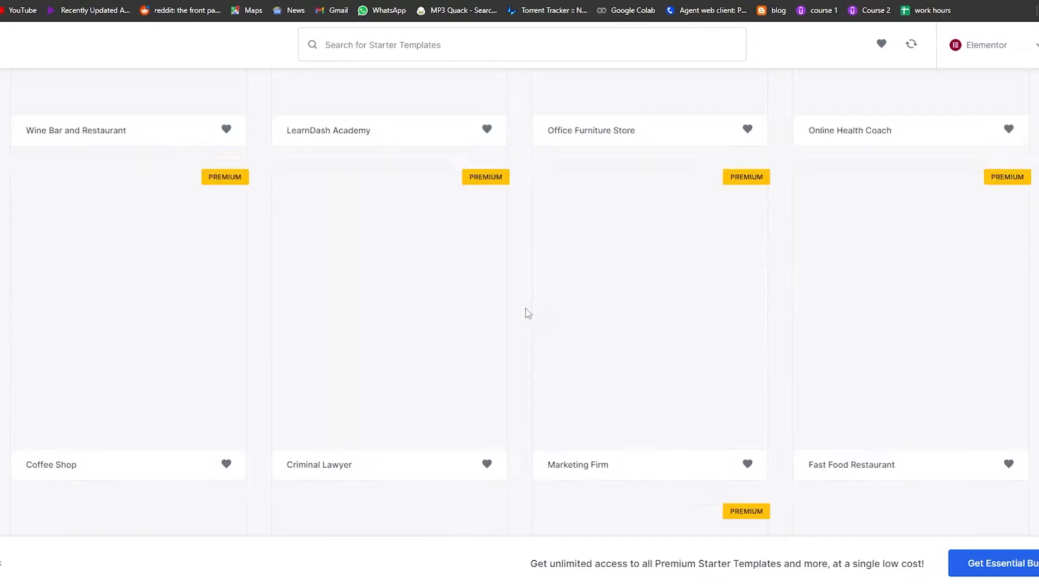
{"action": "scroll", "coordinate": [524, 319], "scroll_direction": "up", "scroll_amount": 9}
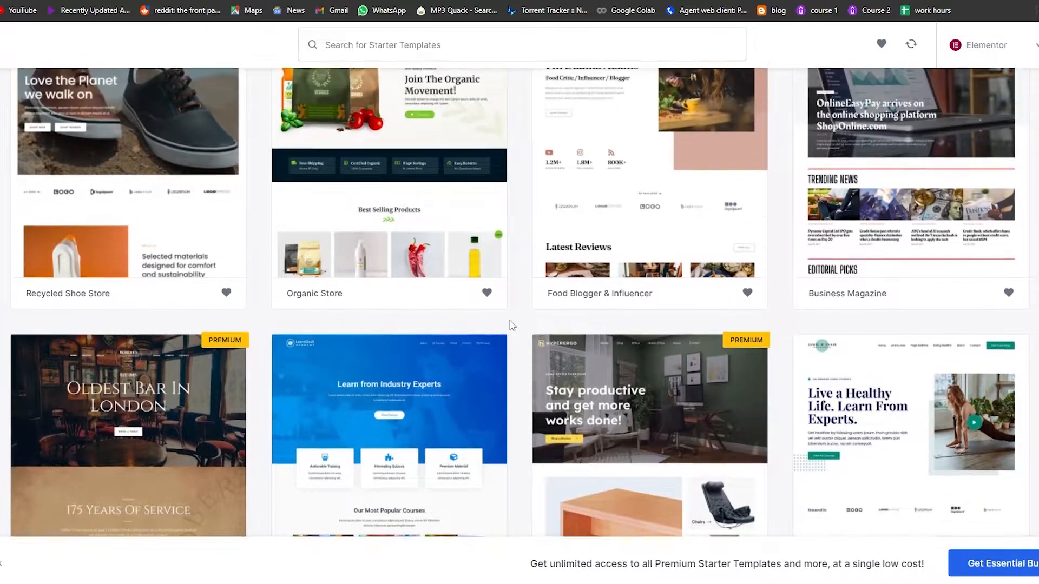
{"action": "scroll", "coordinate": [523, 343], "scroll_direction": "up", "scroll_amount": 4}
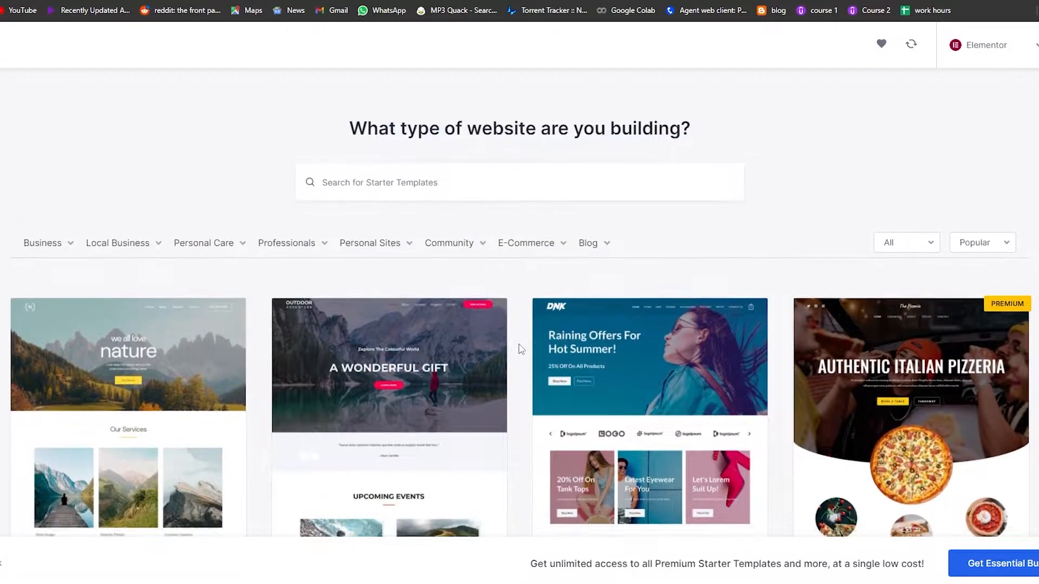
{"action": "scroll", "coordinate": [520, 345], "scroll_direction": "down", "scroll_amount": 5}
{"action": "scroll", "coordinate": [567, 303], "scroll_direction": "up", "scroll_amount": 1}
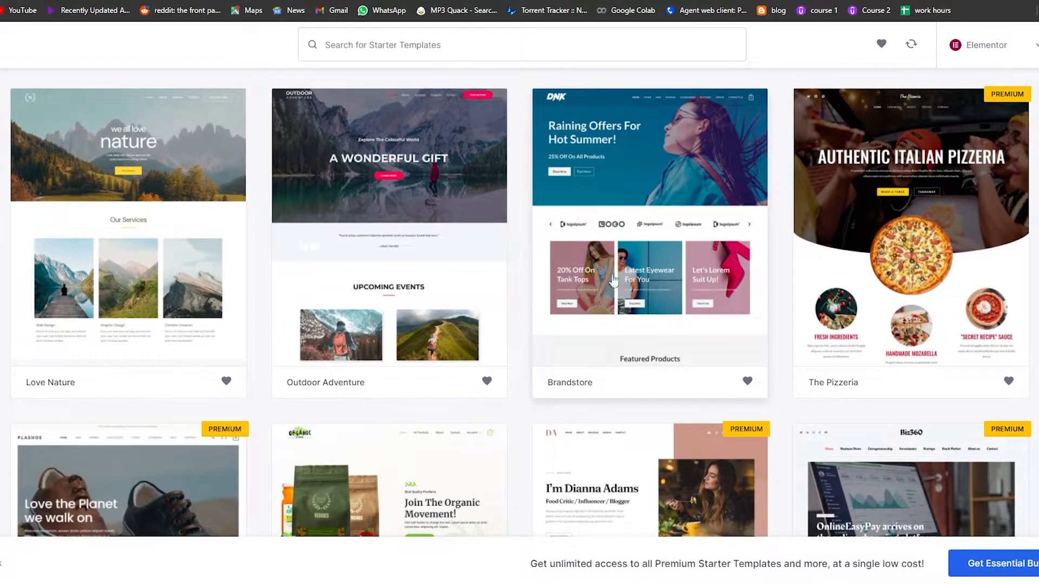
{"action": "left_click", "coordinate": [606, 292]}
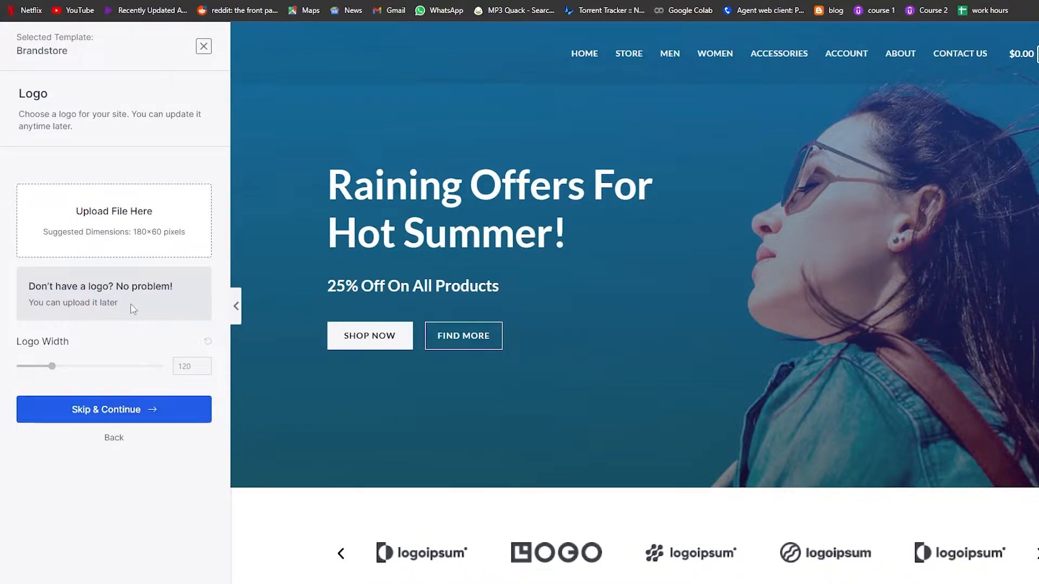
Upload the image "hert-pixilart (1)" from the Pictures folder and use it as the site logo.
{"action": "left_click", "coordinate": [129, 239]}
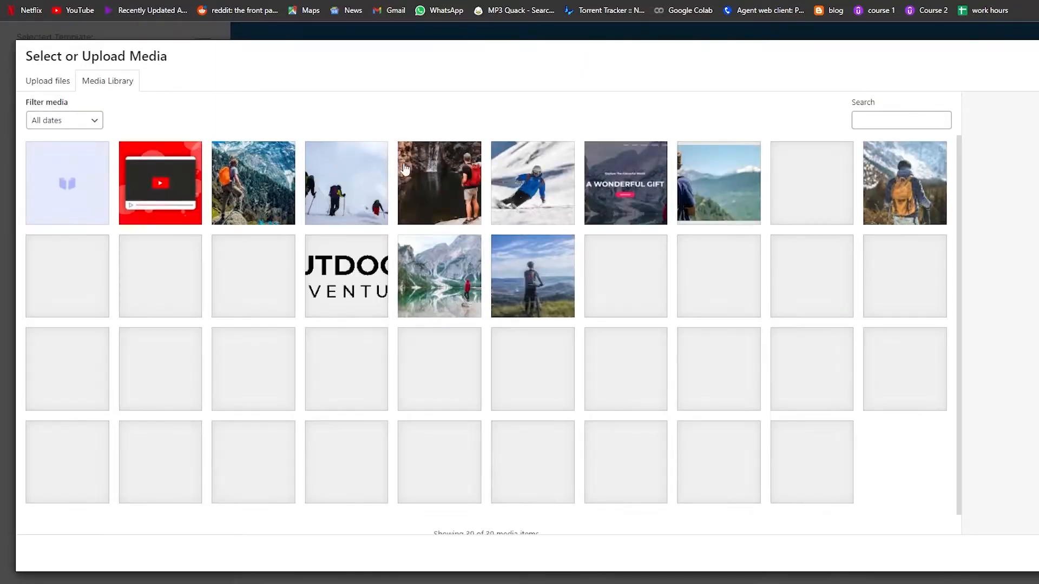
{"action": "left_click", "coordinate": [48, 80]}
{"action": "left_click", "coordinate": [578, 289]}
{"action": "left_click", "coordinate": [439, 77]}
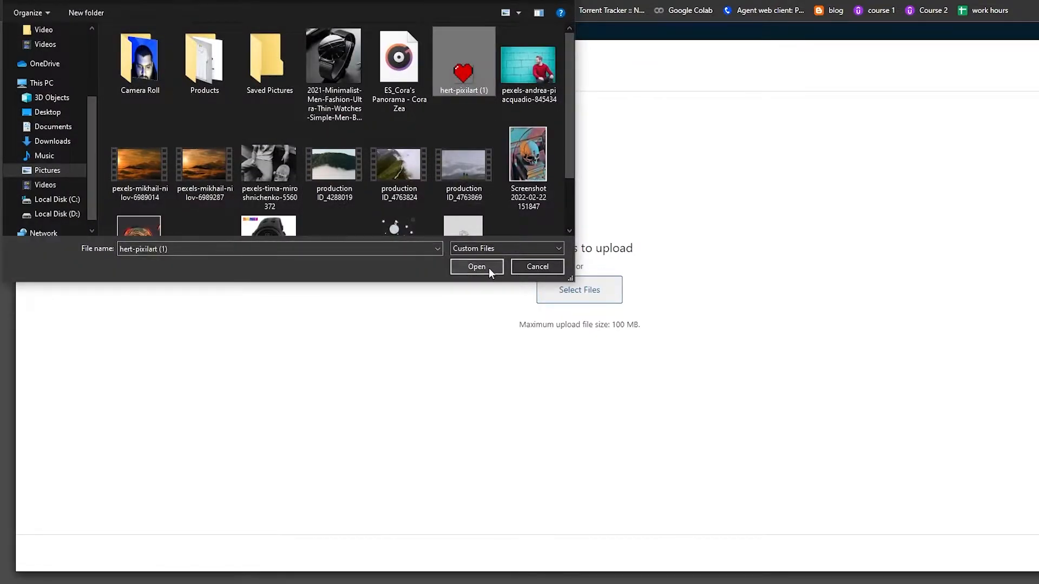
{"action": "left_click", "coordinate": [488, 268]}
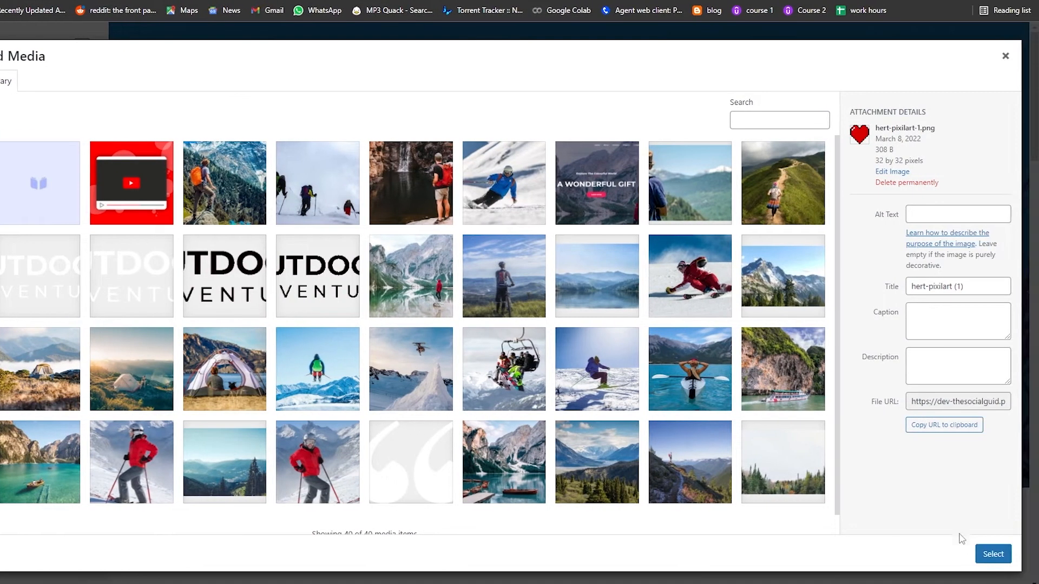
{"action": "left_click", "coordinate": [1035, 554]}
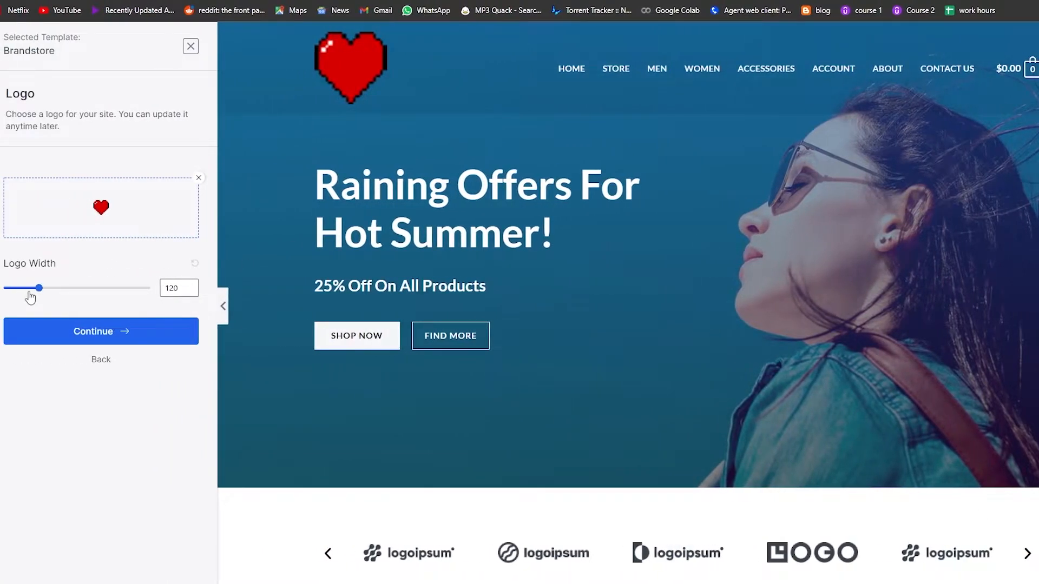
Set the logo width to 22 and continue to the colors and fonts settings.
{"action": "left_click_drag", "start_coordinate": [38, 290], "coordinate": [12, 294]}
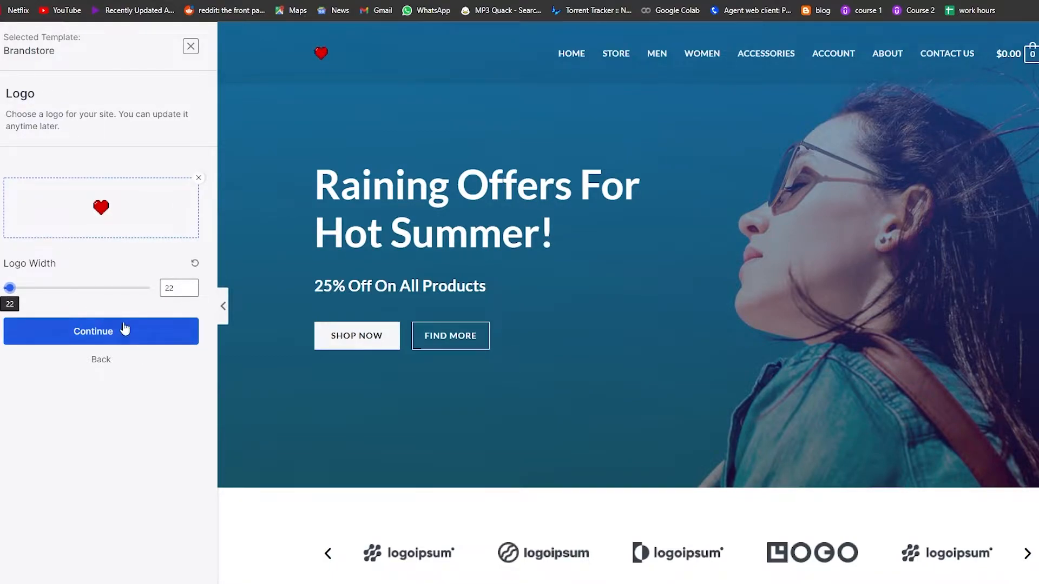
{"action": "left_click", "coordinate": [139, 346]}
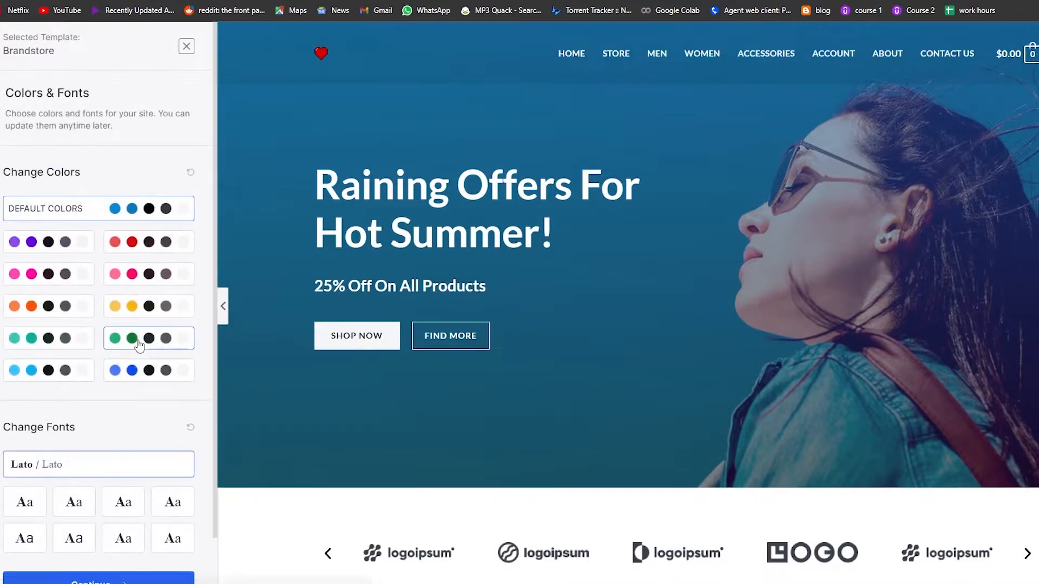
Apply the red color palette to the Brandstore template and check it across the page preview.
{"action": "scroll", "coordinate": [534, 399], "scroll_direction": "down", "scroll_amount": 4}
{"action": "scroll", "coordinate": [353, 395], "scroll_direction": "down", "scroll_amount": 2}
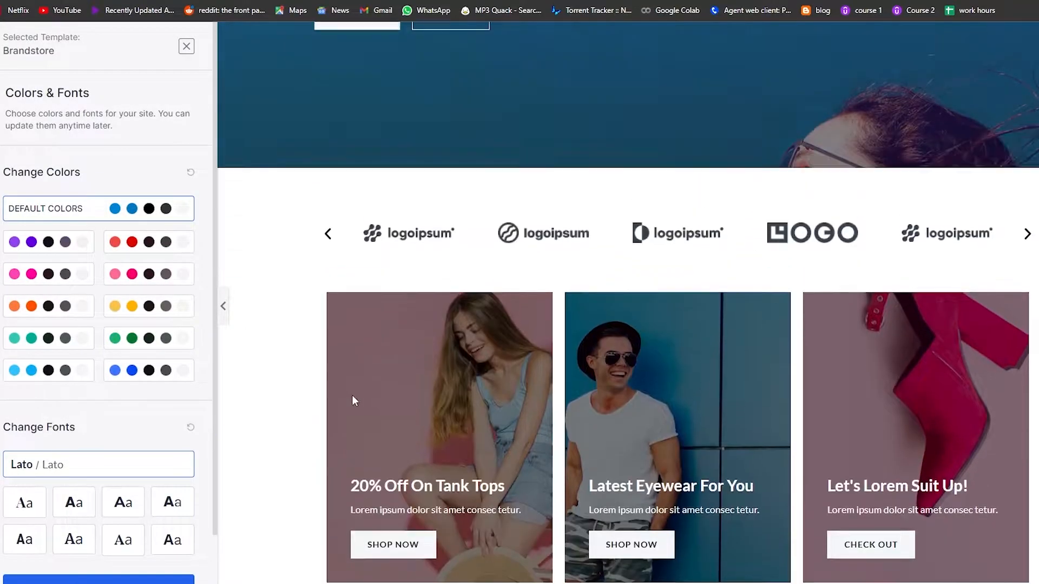
{"action": "scroll", "coordinate": [346, 403], "scroll_direction": "up", "scroll_amount": 6}
{"action": "scroll", "coordinate": [764, 265], "scroll_direction": "down", "scroll_amount": 15}
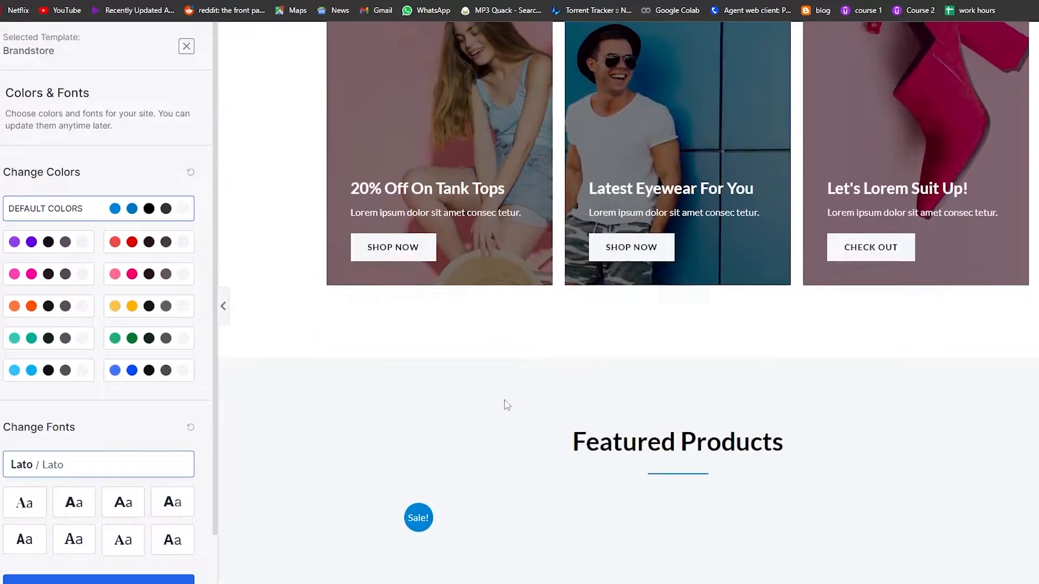
{"action": "scroll", "coordinate": [620, 403], "scroll_direction": "up", "scroll_amount": 4}
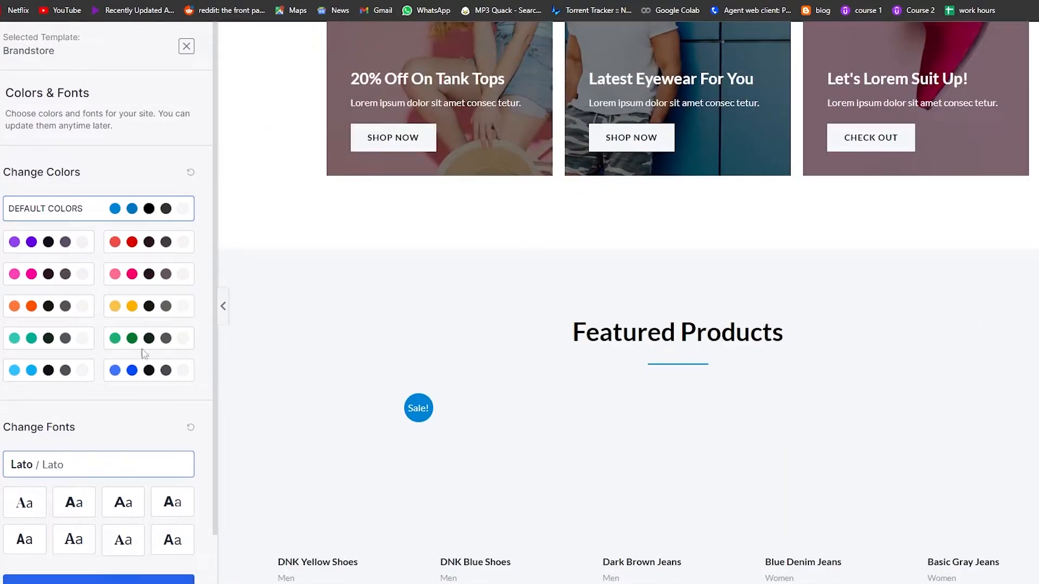
{"action": "left_click", "coordinate": [130, 241]}
{"action": "scroll", "coordinate": [292, 355], "scroll_direction": "up", "scroll_amount": 10}
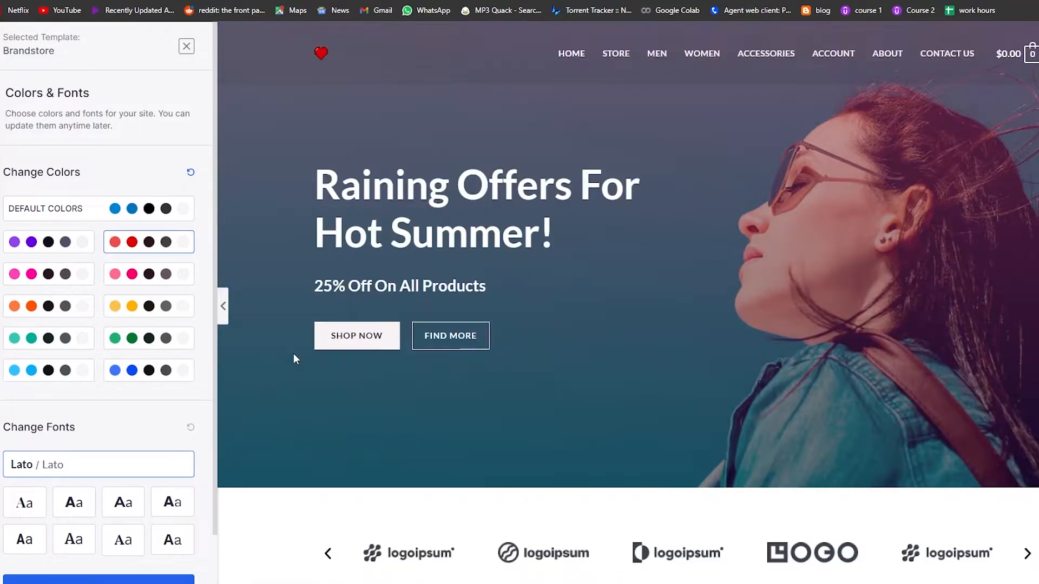
{"action": "scroll", "coordinate": [487, 314], "scroll_direction": "down", "scroll_amount": 20}
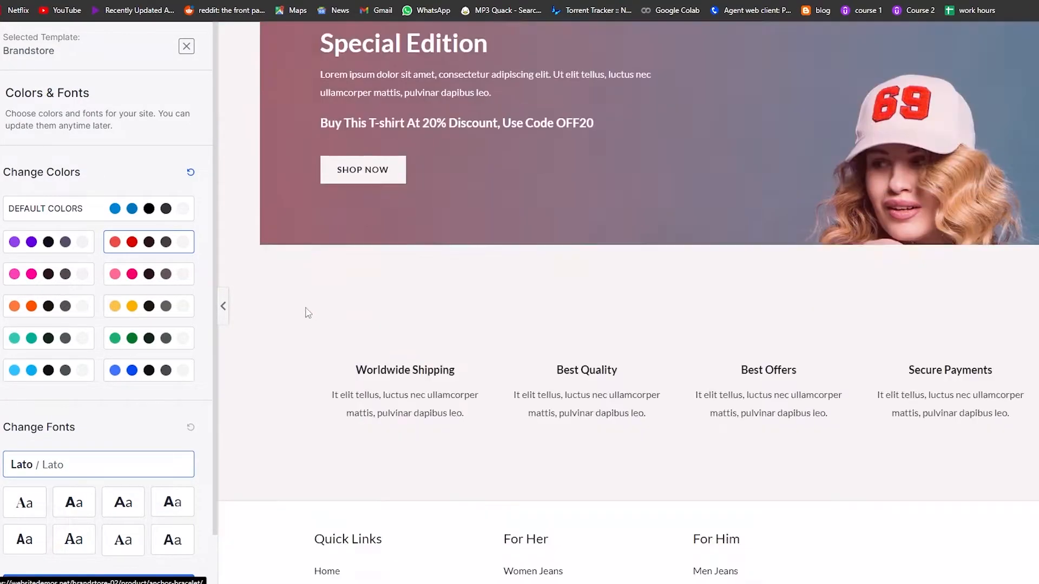
{"action": "scroll", "coordinate": [279, 285], "scroll_direction": "up", "scroll_amount": 15}
Try several font pairings on the template, including Playfair Display / Source Sans Pro, and finish with Rubik / Karla.
{"action": "scroll", "coordinate": [205, 426], "scroll_direction": "down", "scroll_amount": 1}
{"action": "scroll", "coordinate": [205, 427], "scroll_direction": "down", "scroll_amount": 1}
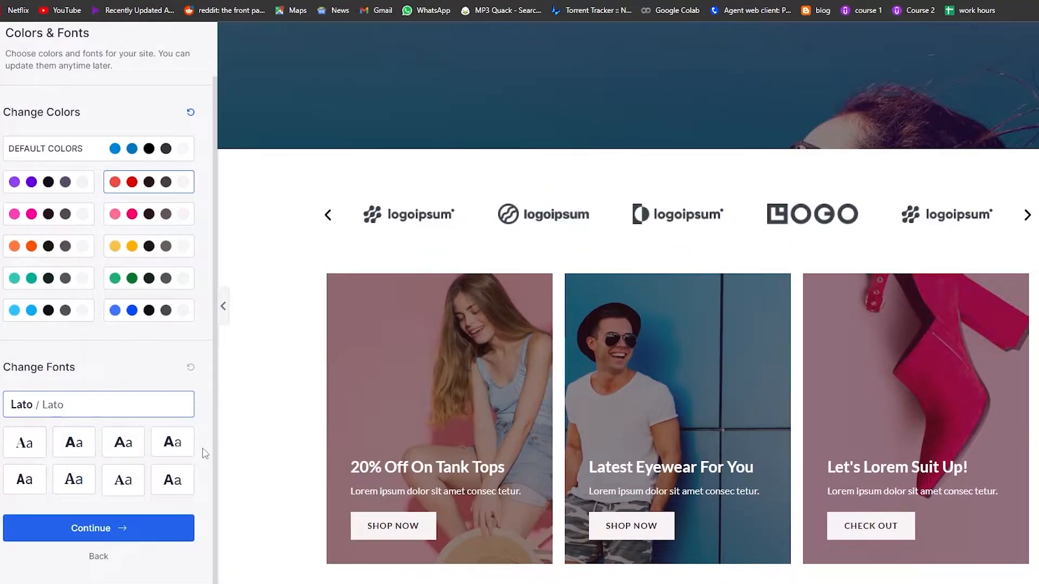
{"action": "left_click", "coordinate": [179, 448]}
{"action": "left_click", "coordinate": [123, 443]}
{"action": "left_click", "coordinate": [74, 444]}
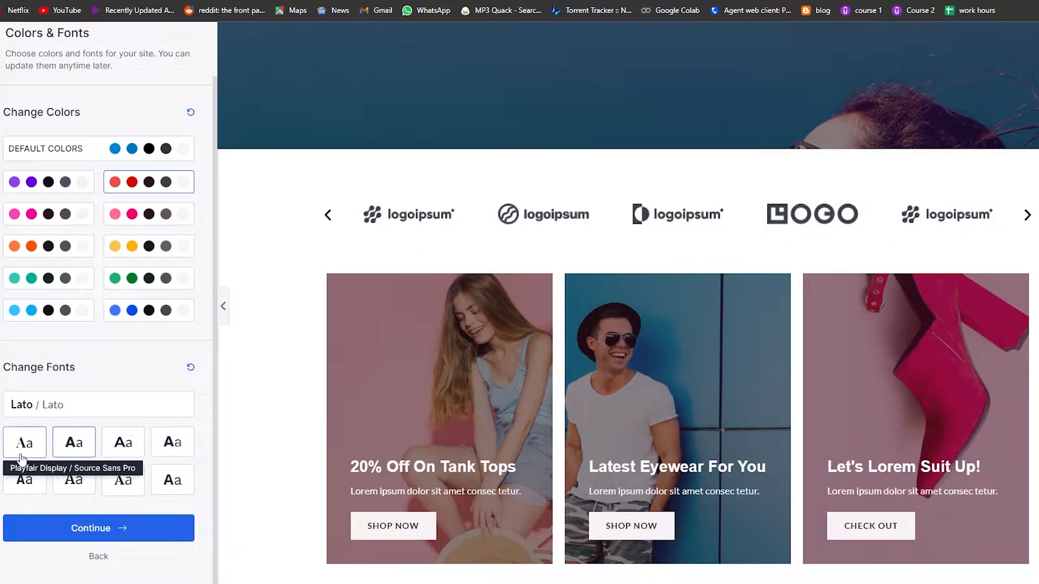
{"action": "left_click", "coordinate": [24, 443]}
{"action": "left_click", "coordinate": [177, 480]}
{"action": "left_click", "coordinate": [177, 449]}
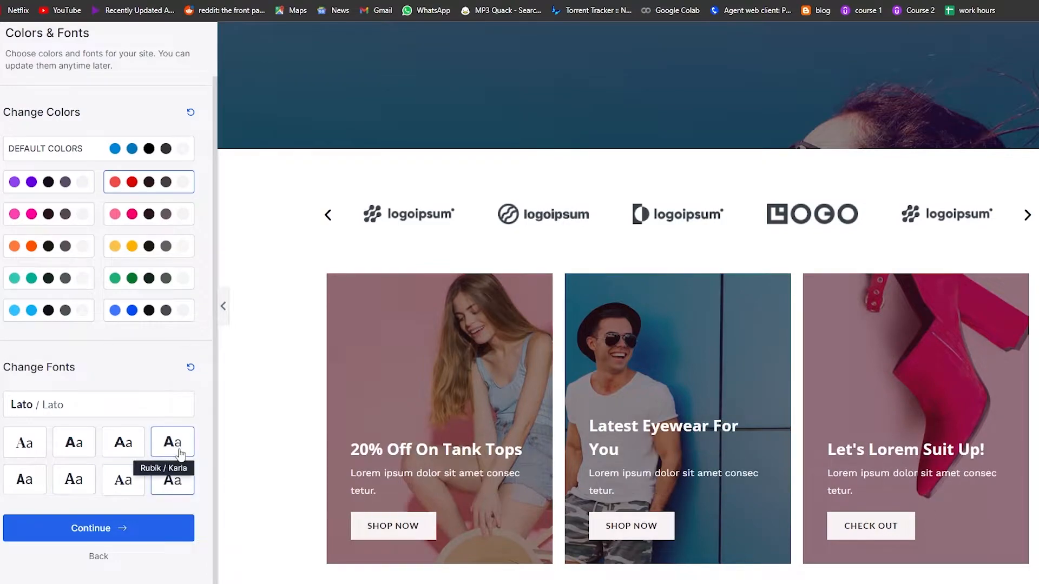
Try other font pairings, choose the second pairing in the first row, and check it across the template preview.
{"action": "left_click", "coordinate": [167, 480]}
{"action": "left_click", "coordinate": [124, 444]}
{"action": "left_click", "coordinate": [74, 444]}
{"action": "scroll", "coordinate": [561, 441], "scroll_direction": "down", "scroll_amount": 1}
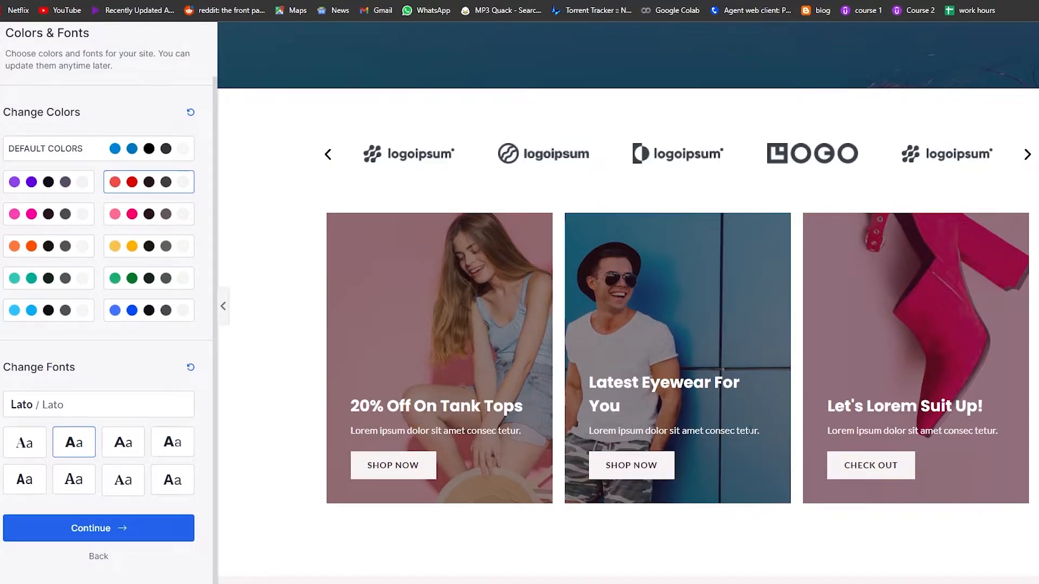
{"action": "scroll", "coordinate": [593, 434], "scroll_direction": "down", "scroll_amount": 12}
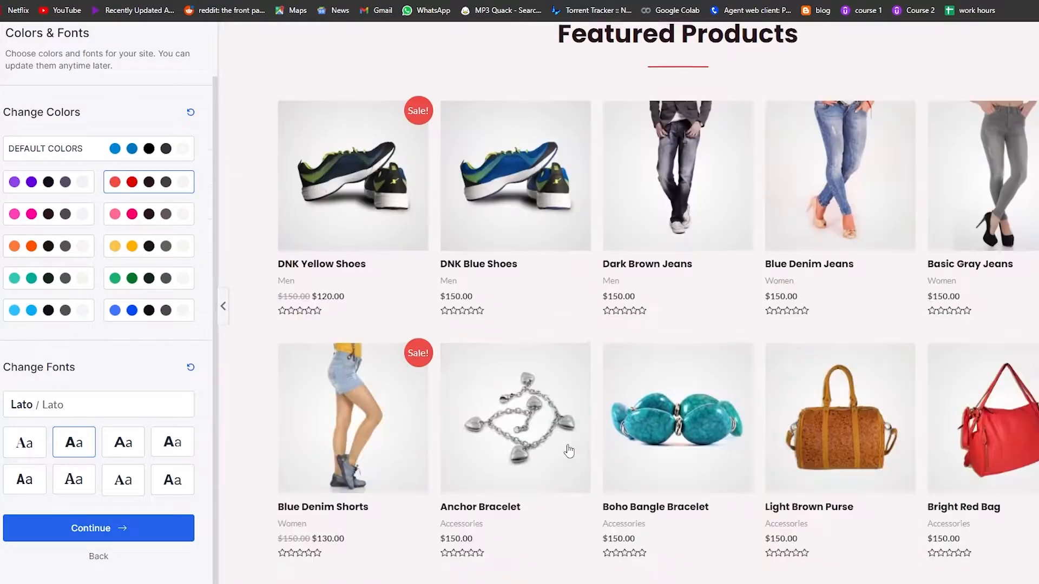
{"action": "scroll", "coordinate": [593, 441], "scroll_direction": "up", "scroll_amount": 12}
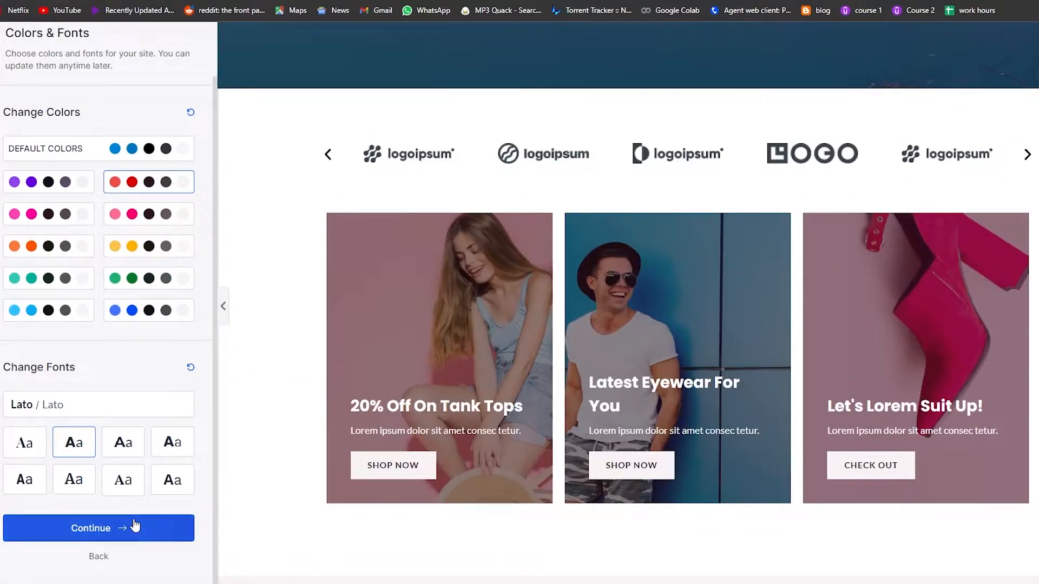
Continue to the final setup page and build the website with all four advanced import options enabled.
{"action": "left_click", "coordinate": [135, 525]}
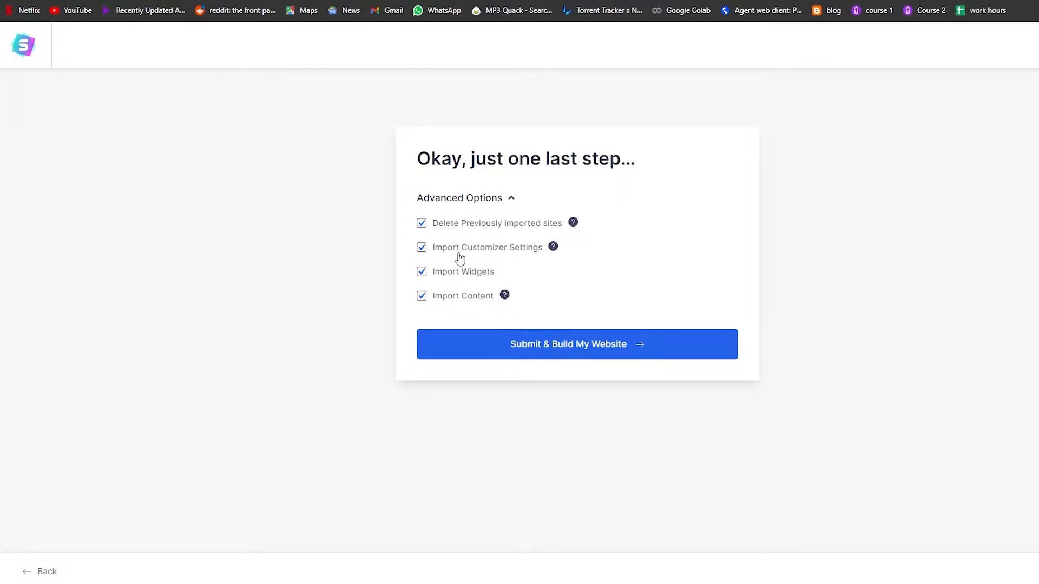
{"action": "left_click", "coordinate": [586, 356]}
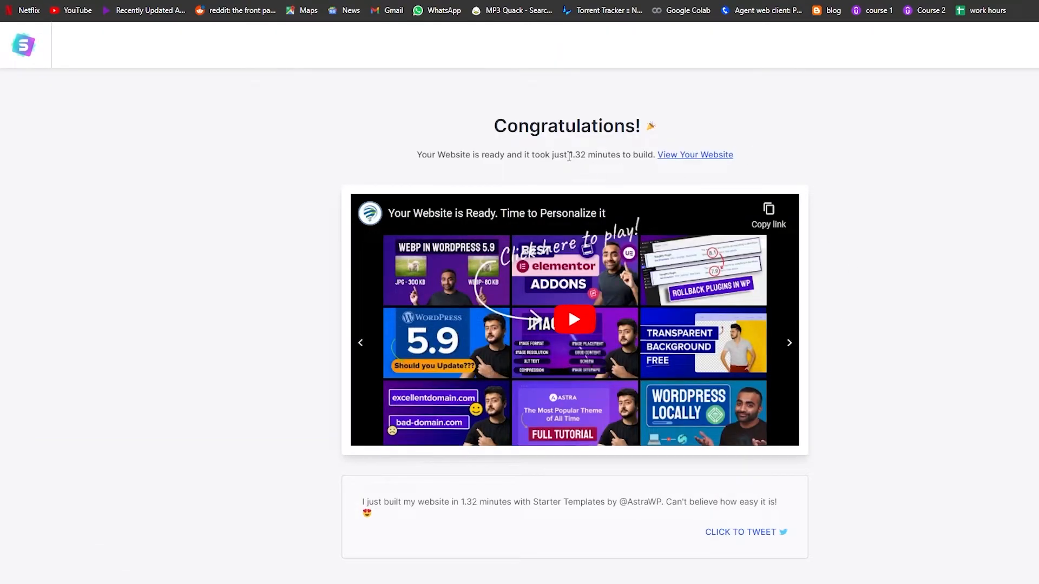
{"action": "left_click_drag", "start_coordinate": [573, 157], "coordinate": [588, 156]}
{"action": "left_click", "coordinate": [596, 165]}
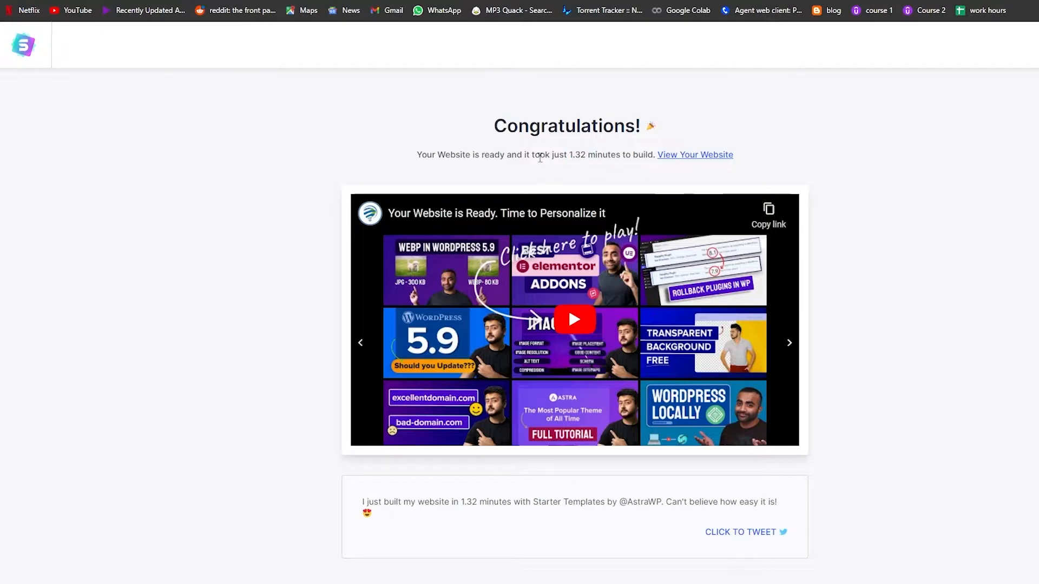
View the newly built website and examine its home page from the hero banner down to the lower sections.
{"action": "left_click", "coordinate": [682, 156]}
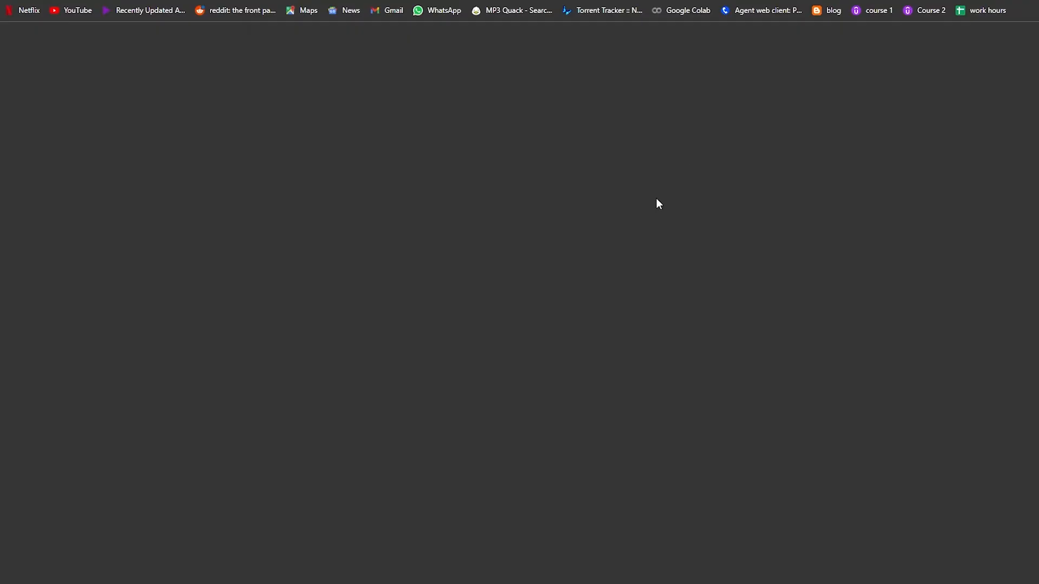
{"action": "scroll", "coordinate": [427, 144], "scroll_direction": "down", "scroll_amount": 3}
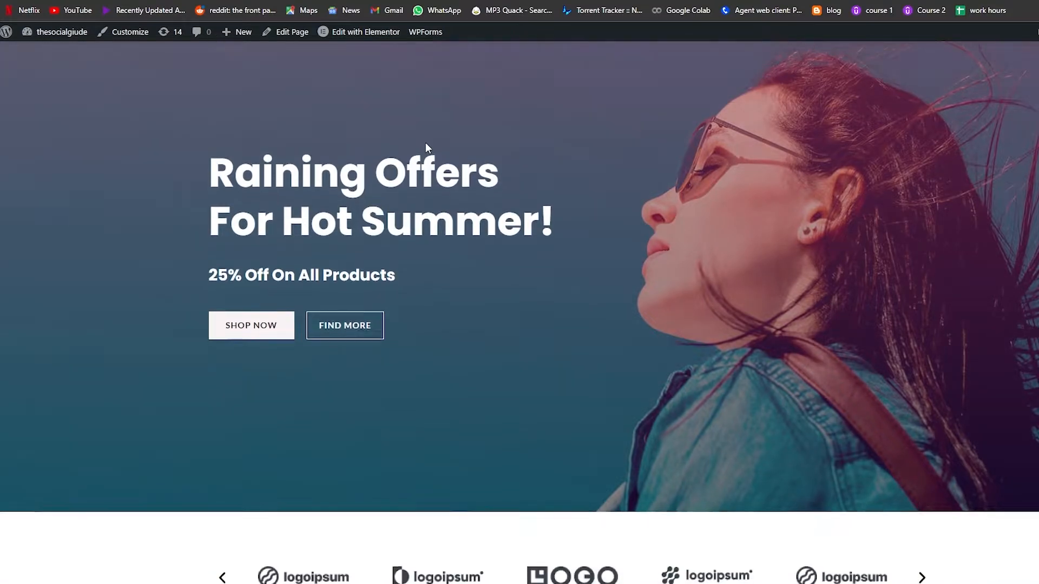
{"action": "scroll", "coordinate": [428, 135], "scroll_direction": "down", "scroll_amount": 15}
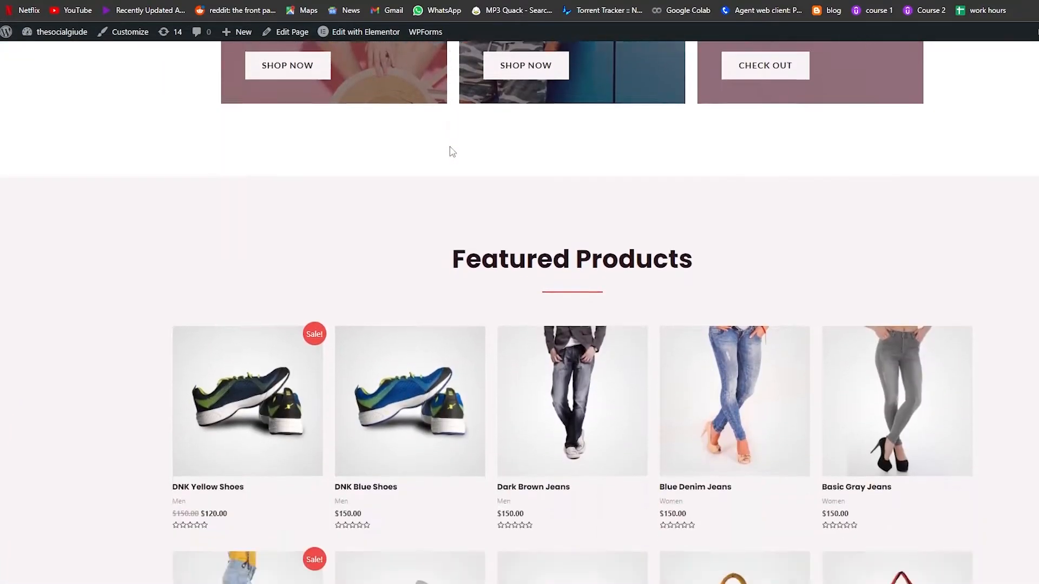
{"action": "scroll", "coordinate": [465, 154], "scroll_direction": "down", "scroll_amount": 10}
{"action": "scroll", "coordinate": [470, 157], "scroll_direction": "up", "scroll_amount": 12}
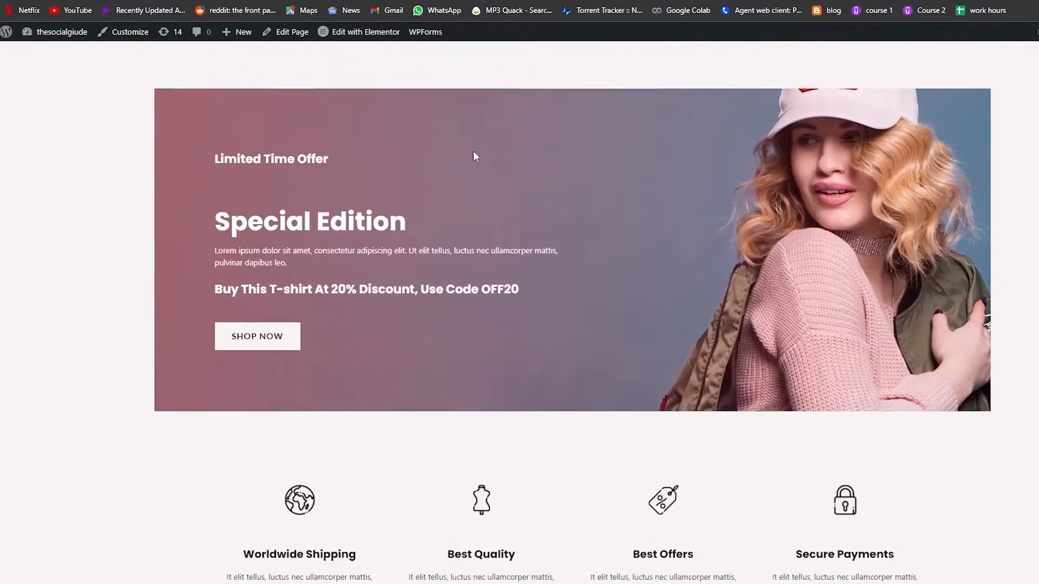
{"action": "scroll", "coordinate": [470, 164], "scroll_direction": "up", "scroll_amount": 15}
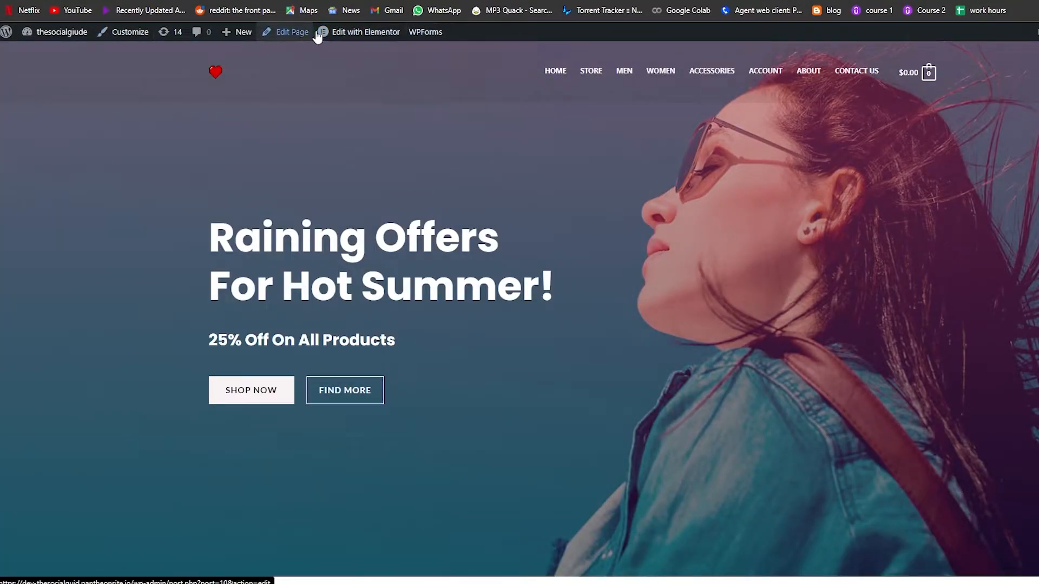
Open the home page in the Elementor editor and look through its sections.
{"action": "mouse_move", "coordinate": [364, 38]}
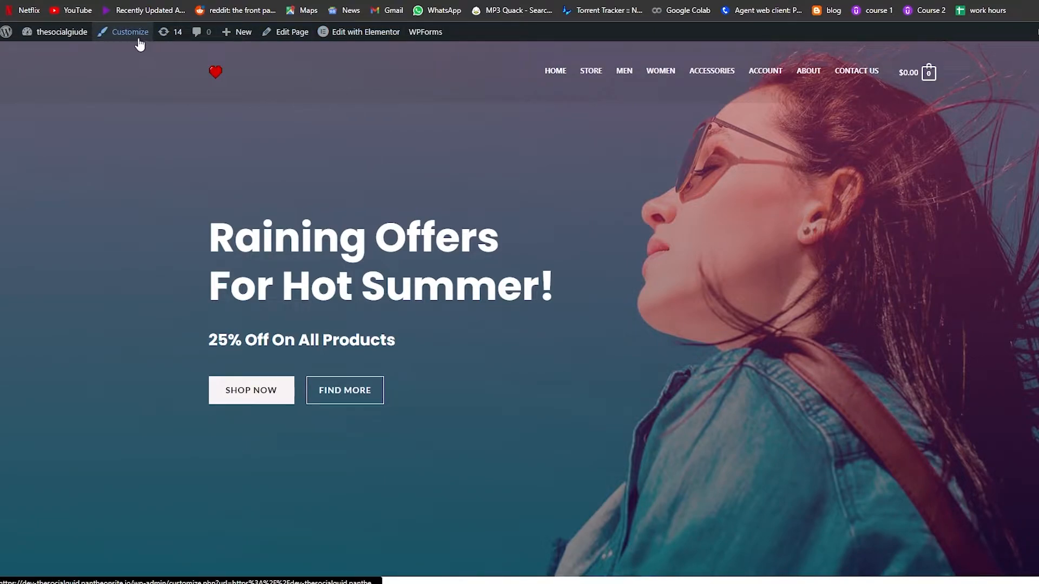
{"action": "left_click", "coordinate": [342, 36]}
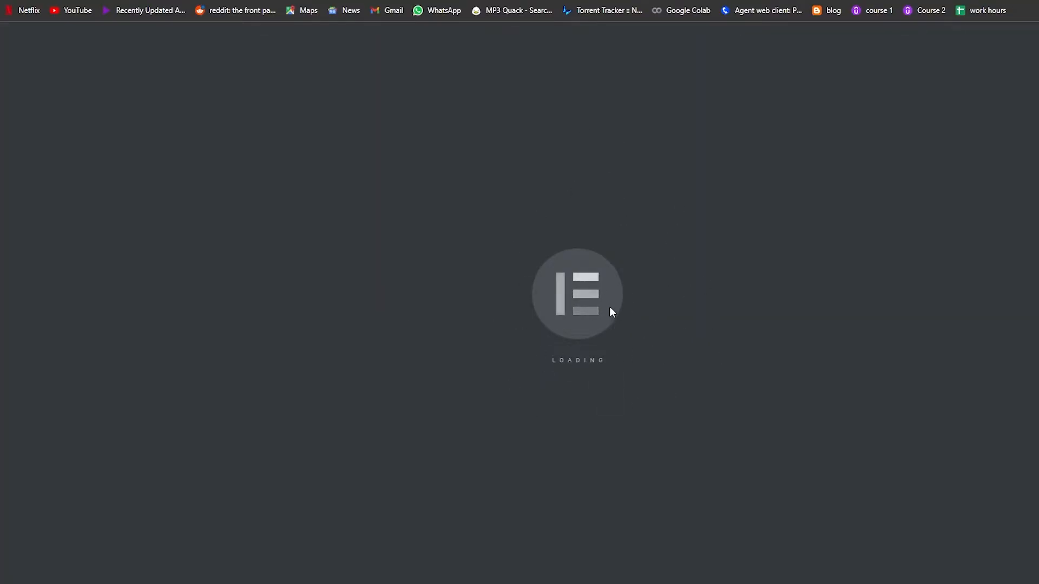
{"action": "scroll", "coordinate": [606, 292], "scroll_direction": "down", "scroll_amount": 10}
{"action": "scroll", "coordinate": [605, 296], "scroll_direction": "down", "scroll_amount": 15}
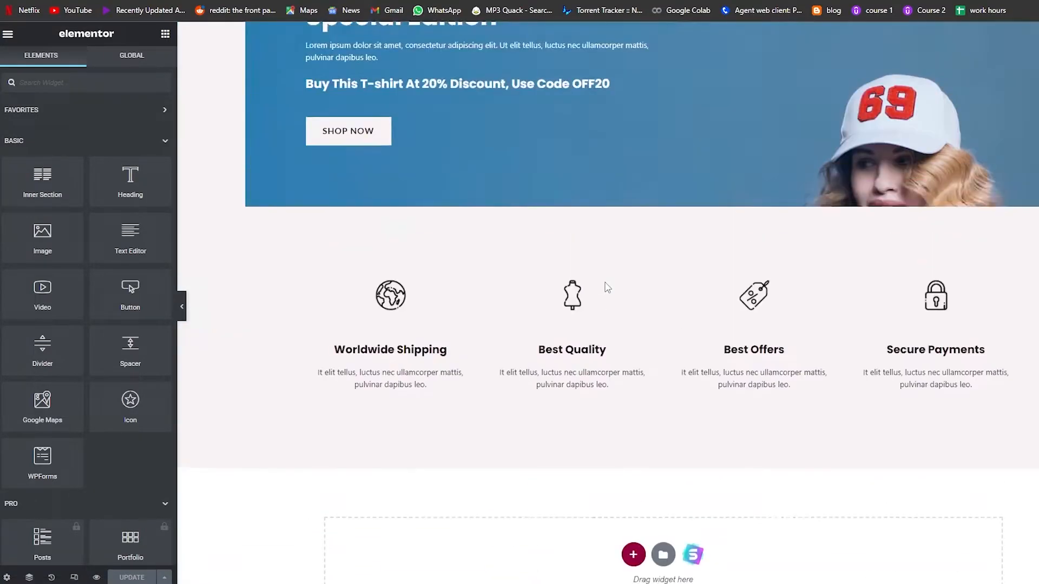
{"action": "scroll", "coordinate": [603, 289], "scroll_direction": "up", "scroll_amount": 10}
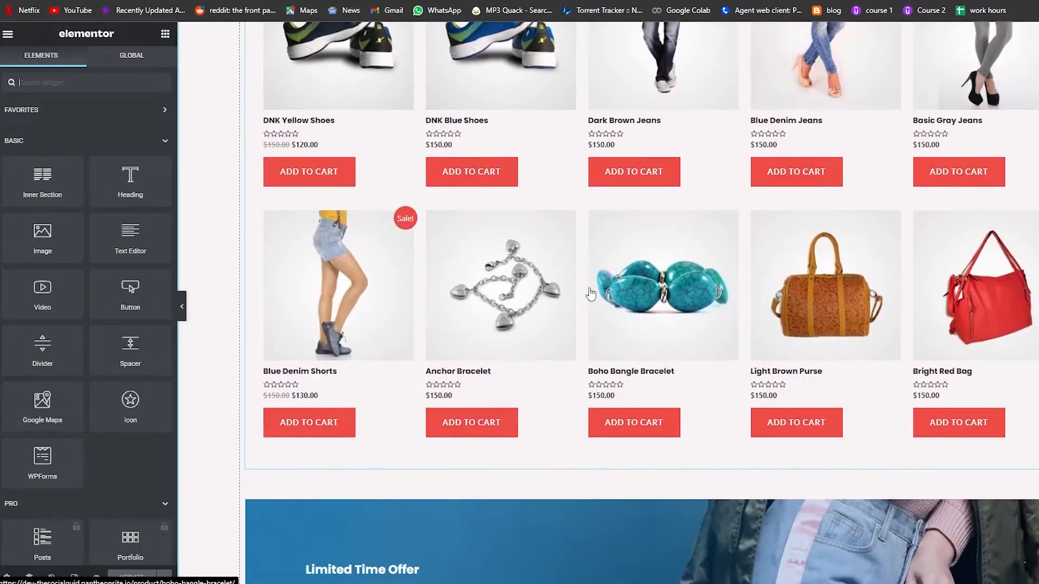
{"action": "scroll", "coordinate": [591, 293], "scroll_direction": "up", "scroll_amount": 10}
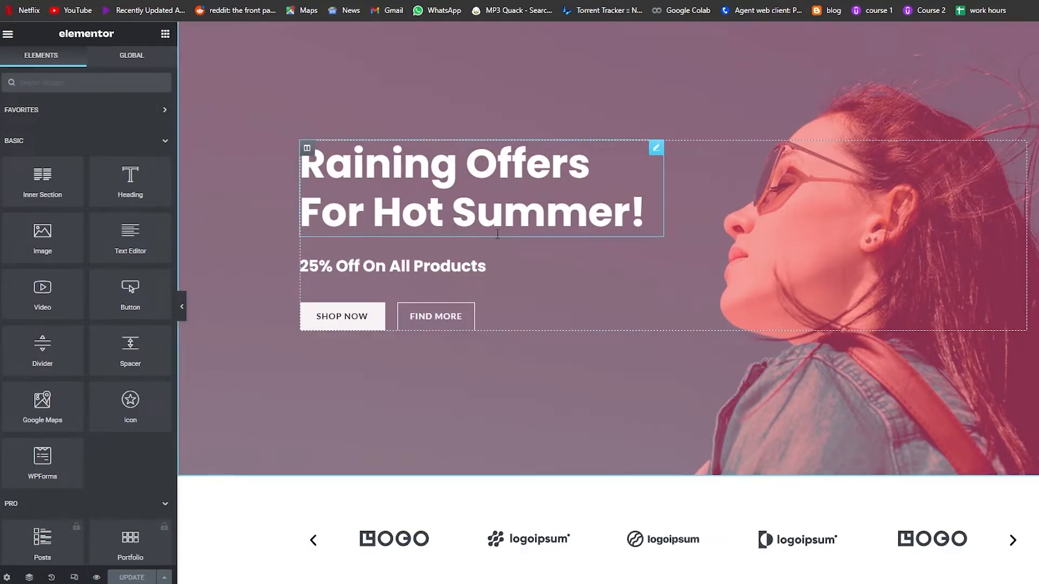
Replace the hero heading text with "Welcome" and show the heading's style options.
{"action": "left_click", "coordinate": [497, 213]}
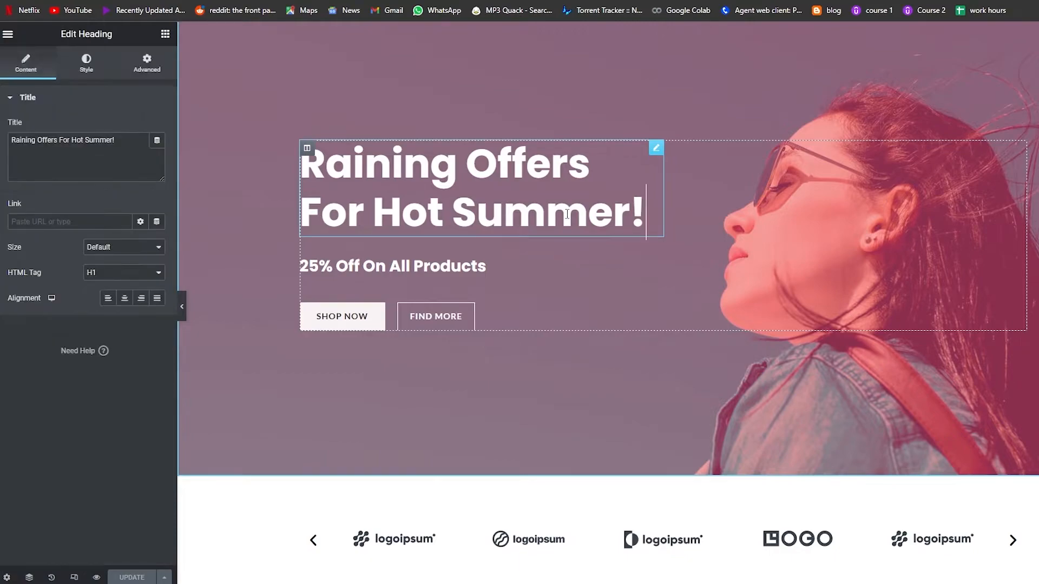
{"action": "left_click_drag", "start_coordinate": [629, 219], "coordinate": [505, 219]}
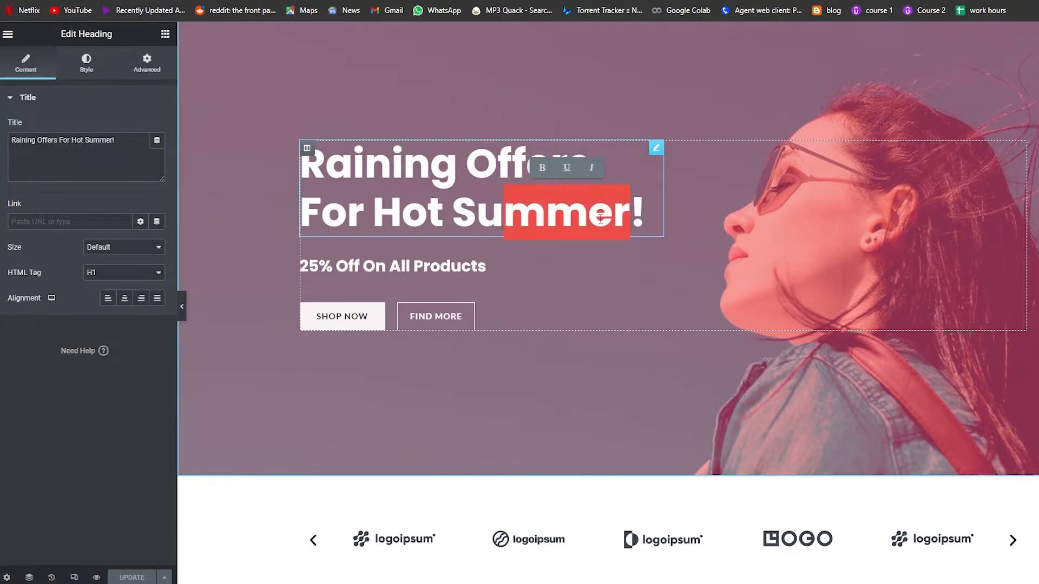
{"action": "left_click_drag", "start_coordinate": [659, 215], "coordinate": [284, 177]}
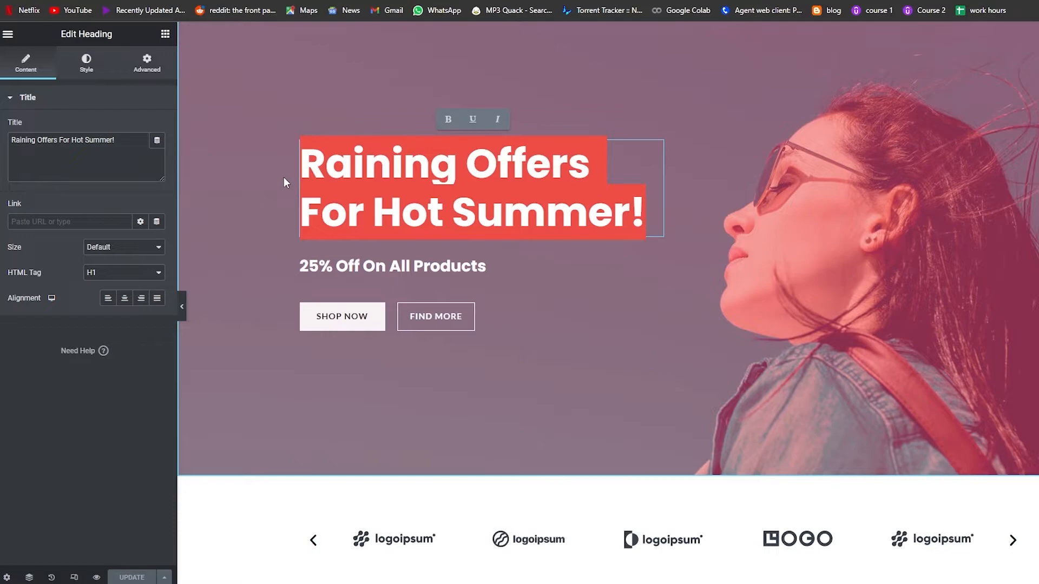
{"action": "left_click", "coordinate": [126, 148]}
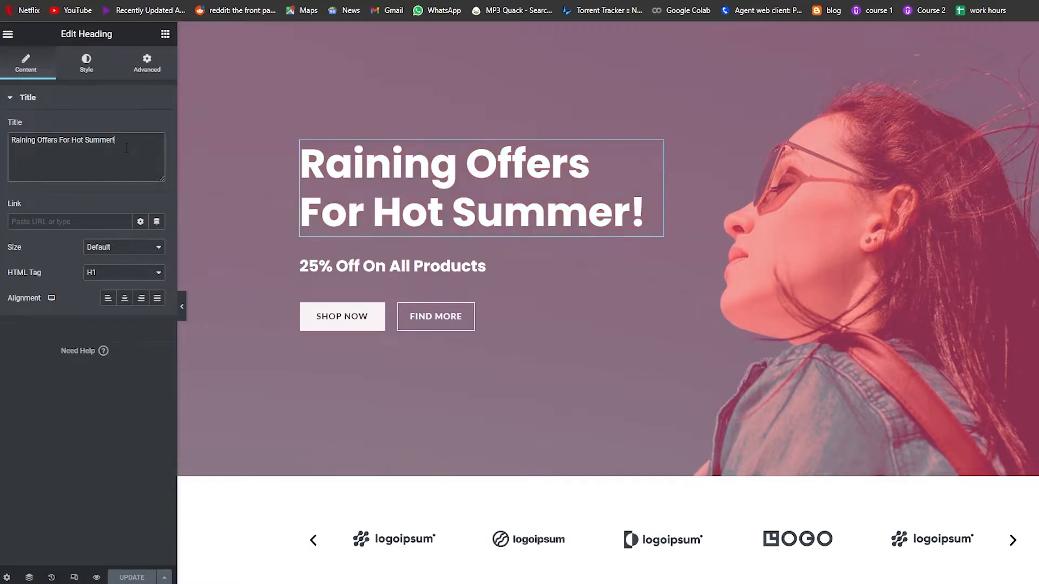
{"action": "key", "text": "ctrl+a"}
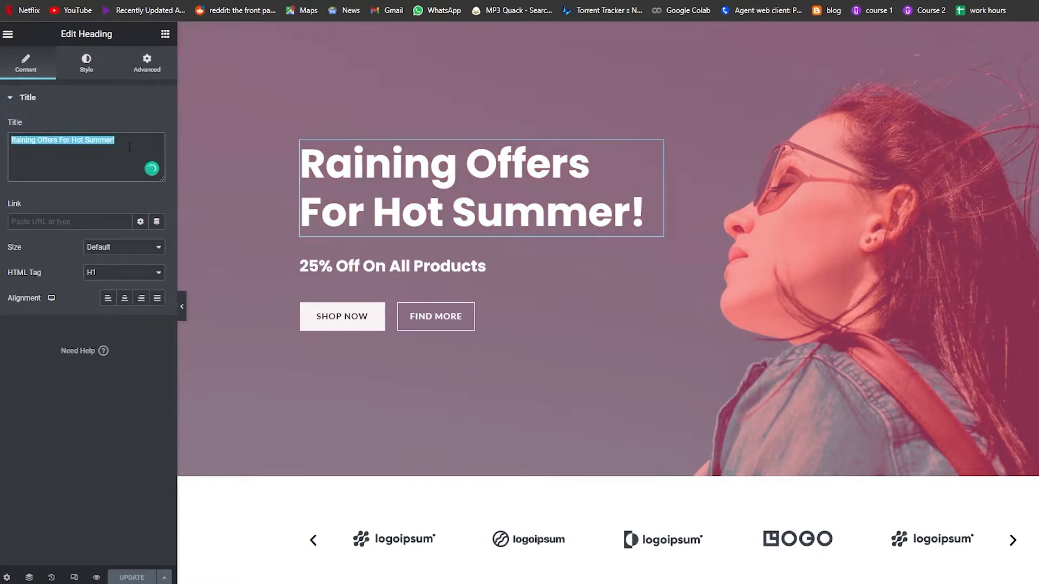
{"action": "type", "text": "Welcome"}
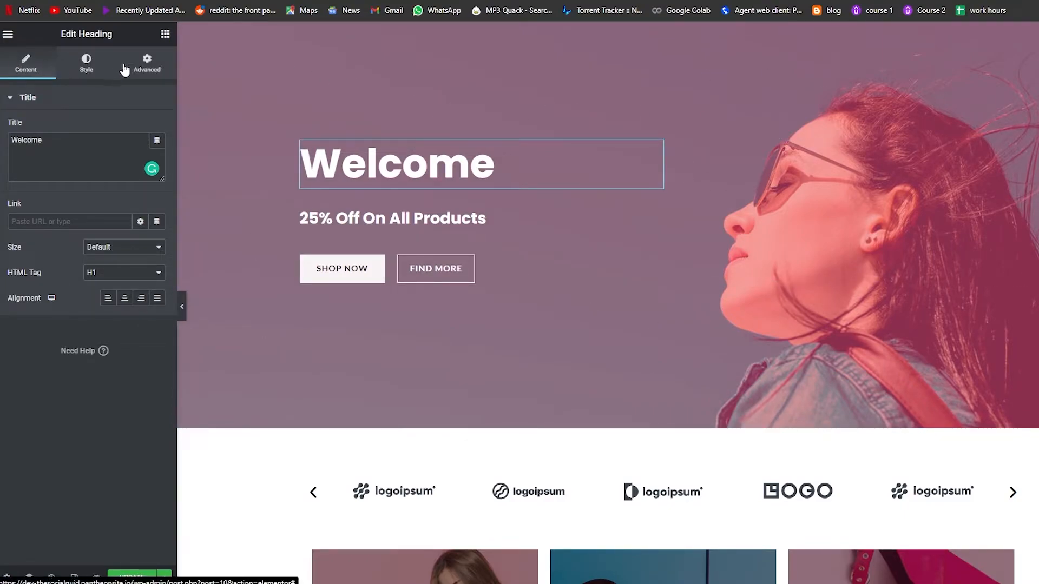
{"action": "left_click", "coordinate": [85, 63]}
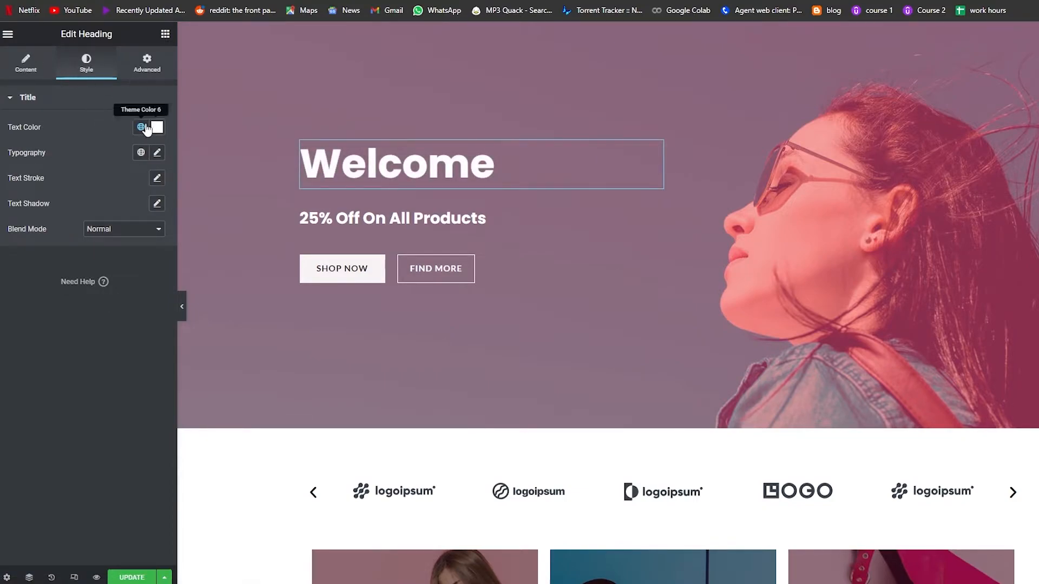
Return to the widget library, look through the available elements and collapse the widget categories.
{"action": "left_click", "coordinate": [7, 37]}
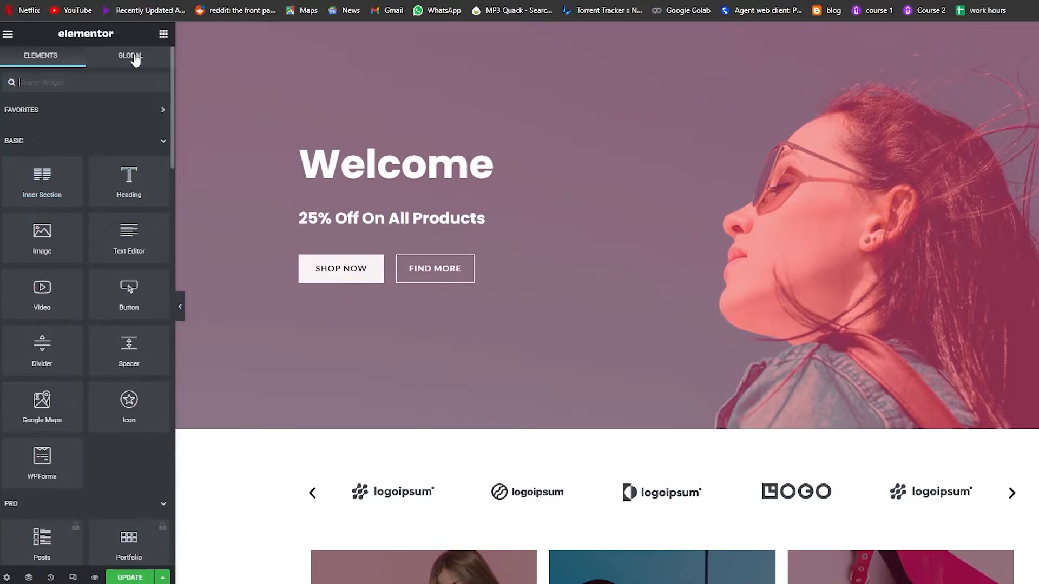
{"action": "scroll", "coordinate": [81, 276], "scroll_direction": "down", "scroll_amount": 4}
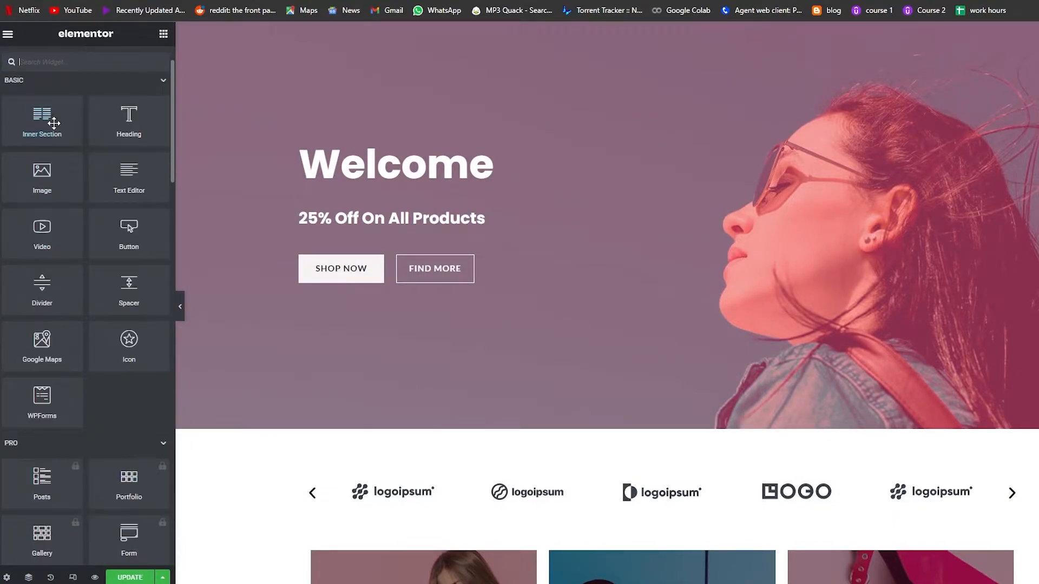
{"action": "scroll", "coordinate": [84, 311], "scroll_direction": "up", "scroll_amount": 4}
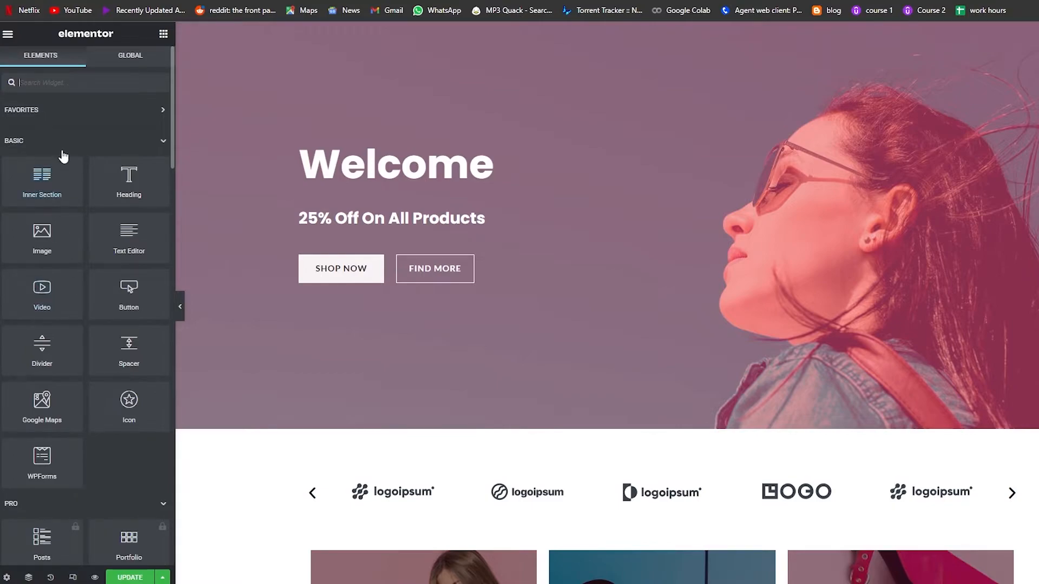
{"action": "left_click", "coordinate": [129, 142]}
{"action": "left_click", "coordinate": [148, 174]}
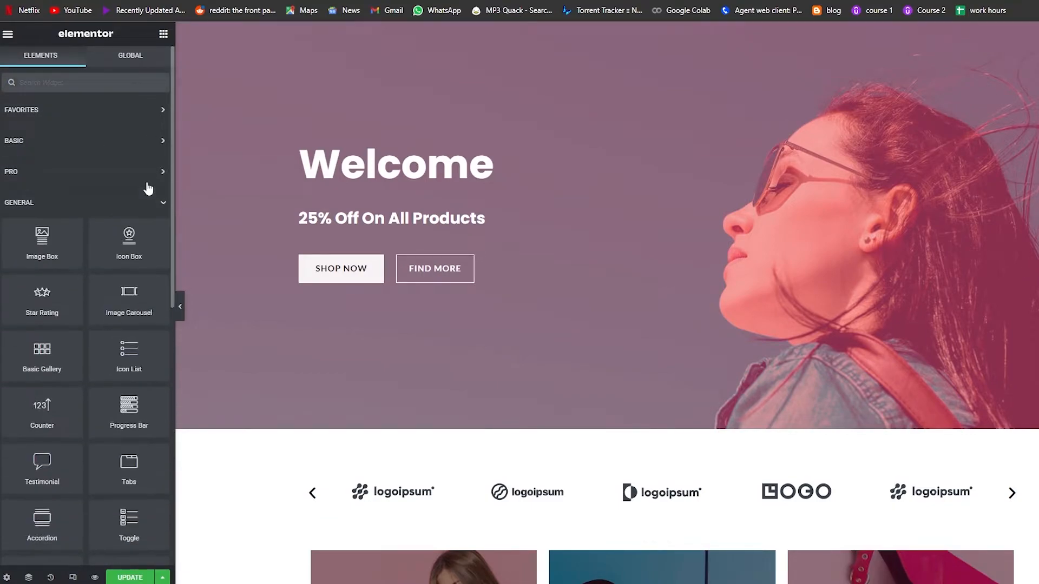
{"action": "left_click", "coordinate": [149, 205]}
{"action": "left_click", "coordinate": [157, 242]}
{"action": "left_click", "coordinate": [158, 238]}
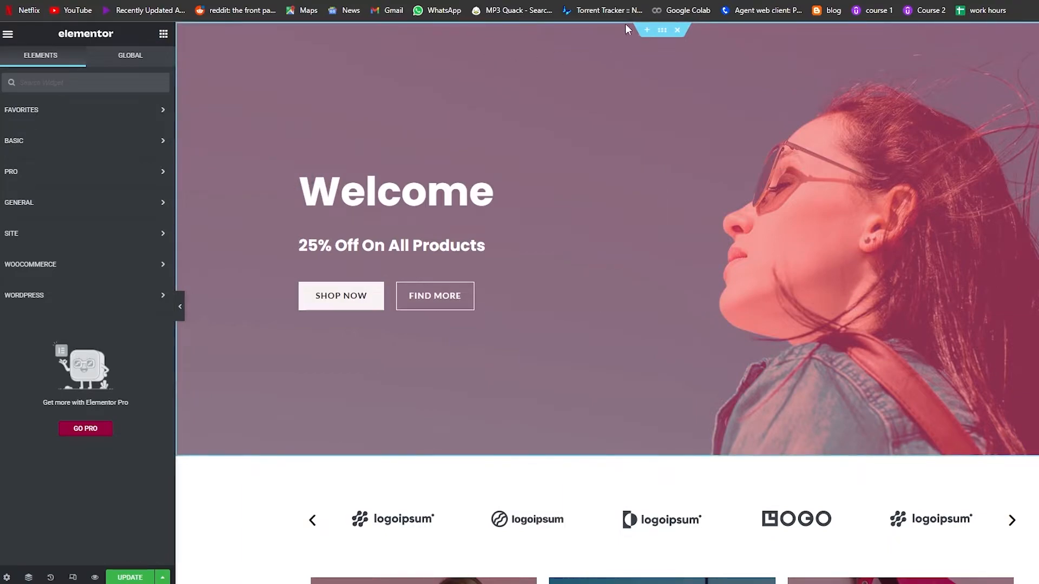
Open the image picker for the hero section's background and look through the media library's existing images.
{"action": "left_click", "coordinate": [661, 31]}
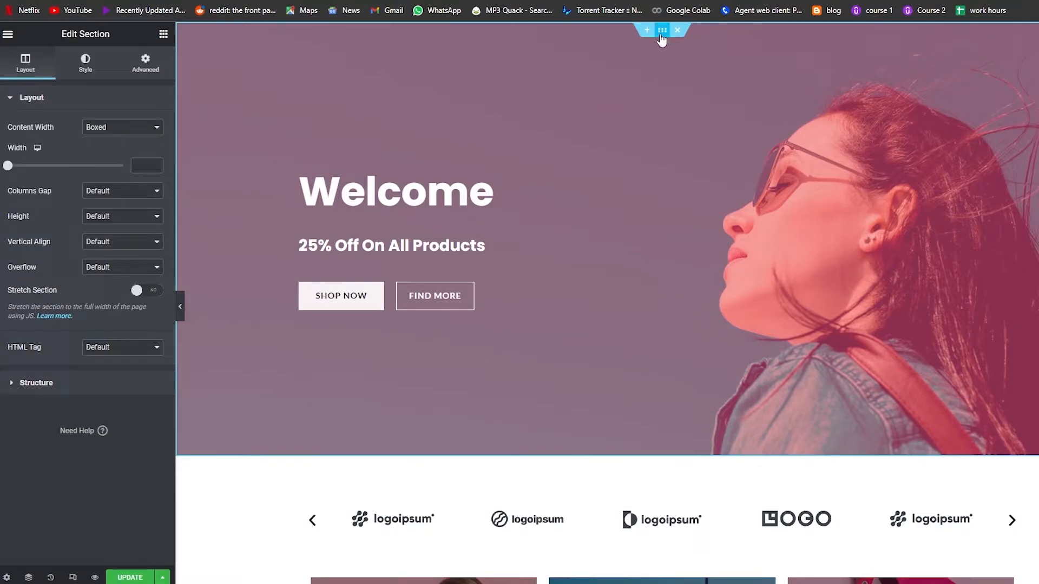
{"action": "left_click", "coordinate": [97, 65]}
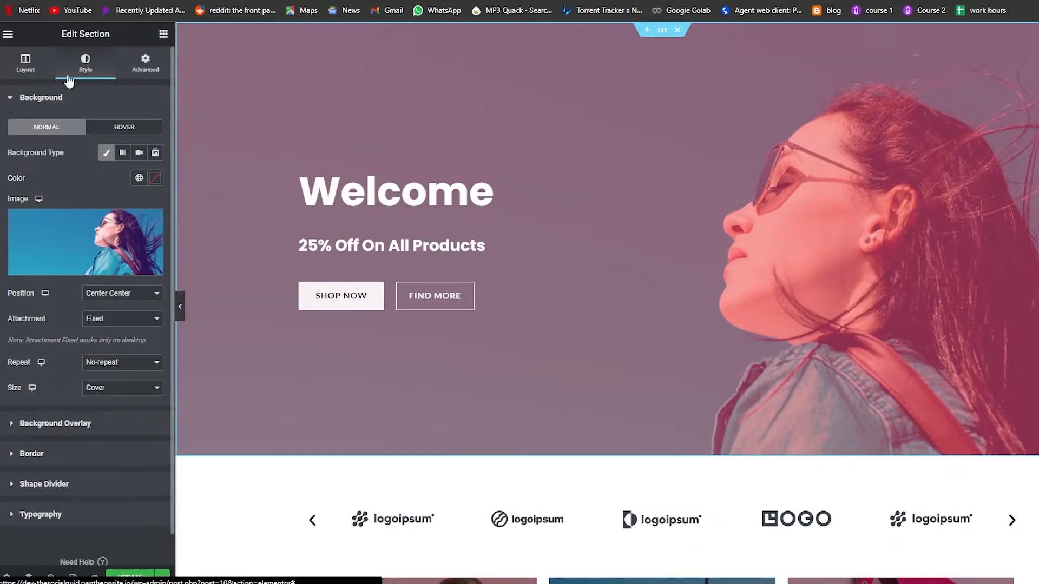
{"action": "mouse_move", "coordinate": [150, 251]}
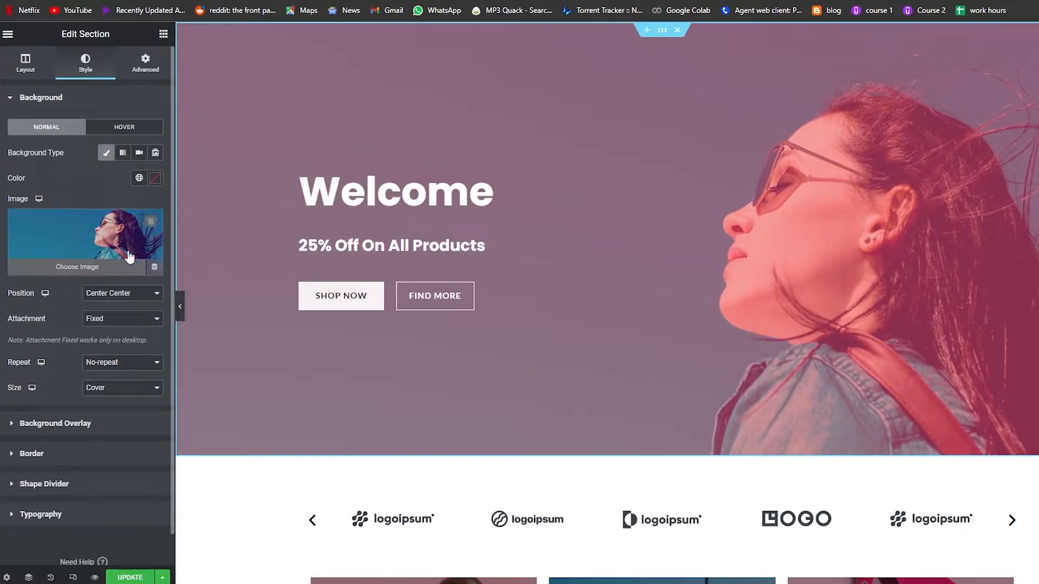
{"action": "left_click", "coordinate": [88, 277]}
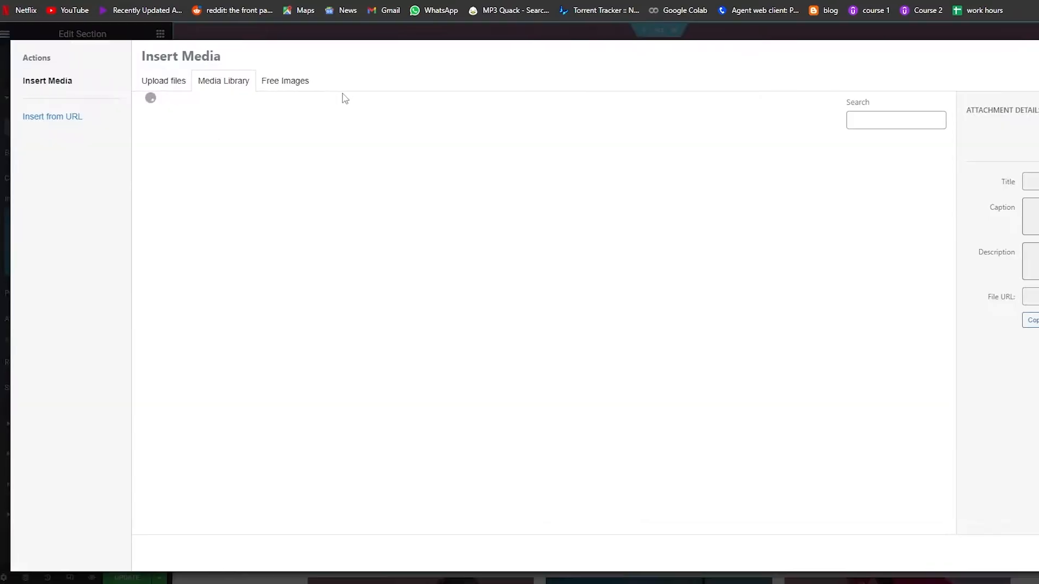
{"action": "scroll", "coordinate": [371, 270], "scroll_direction": "down", "scroll_amount": 6}
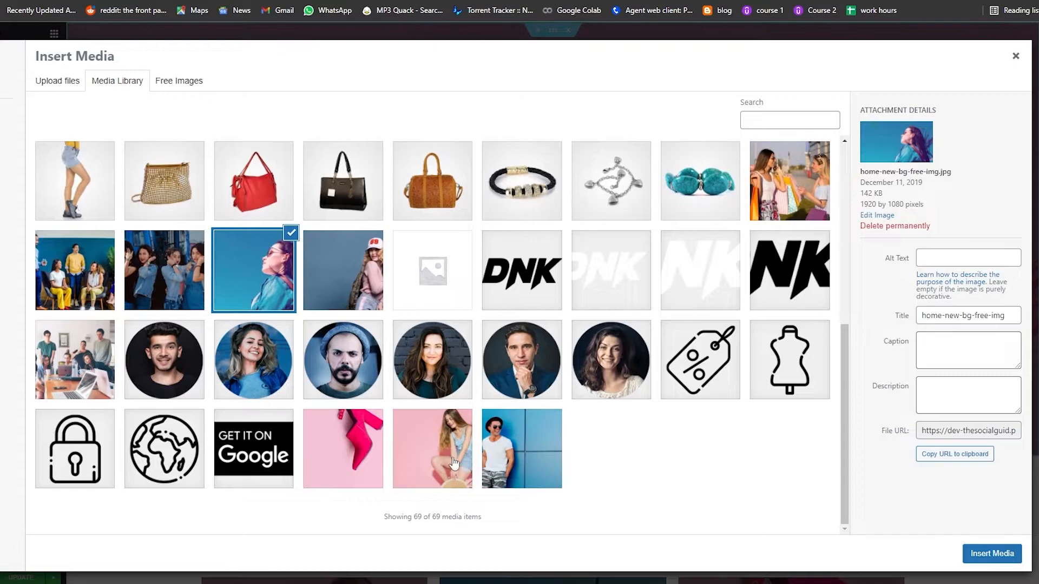
{"action": "scroll", "coordinate": [455, 463], "scroll_direction": "up", "scroll_amount": 6}
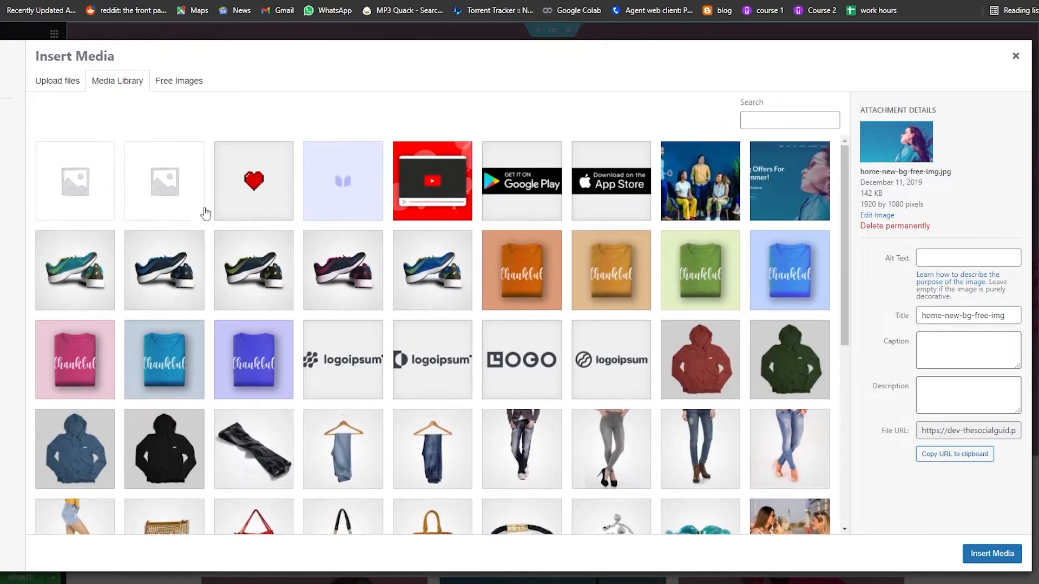
Switch to the free stock images and search them for "model".
{"action": "left_click", "coordinate": [181, 82]}
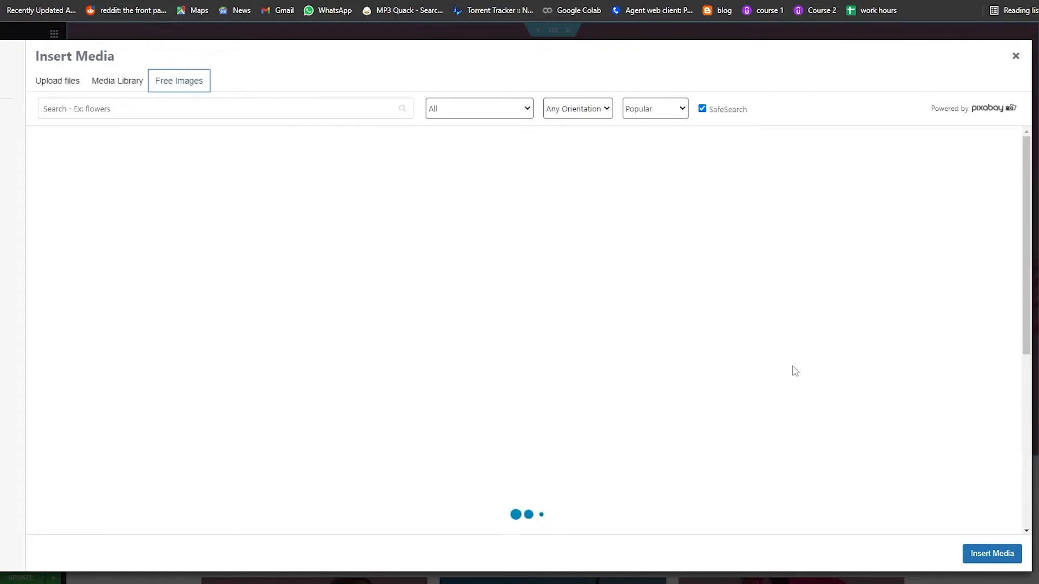
{"action": "scroll", "coordinate": [439, 347], "scroll_direction": "down", "scroll_amount": 2}
{"action": "scroll", "coordinate": [438, 348], "scroll_direction": "up", "scroll_amount": 2}
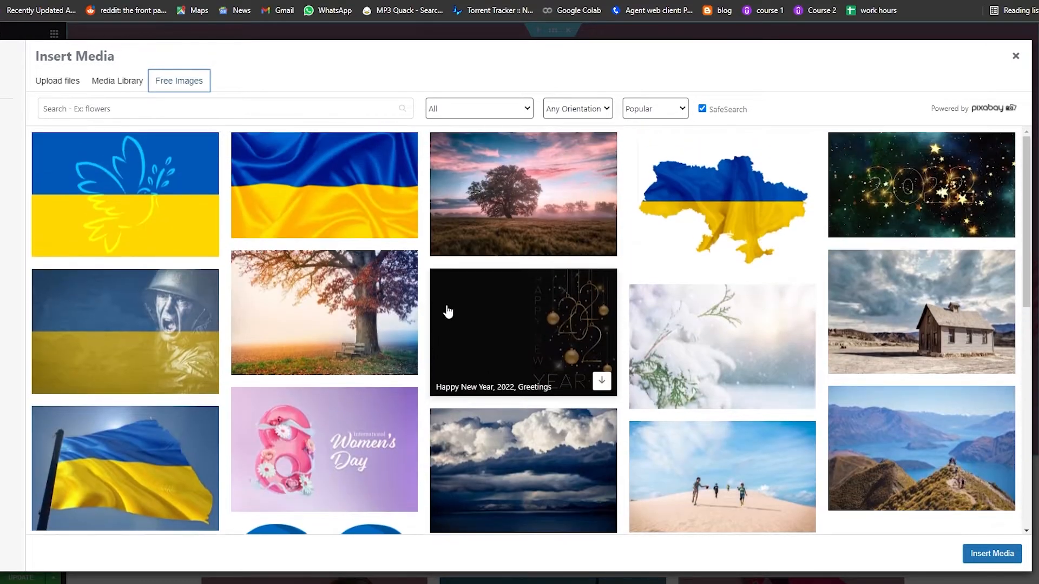
{"action": "left_click", "coordinate": [327, 109]}
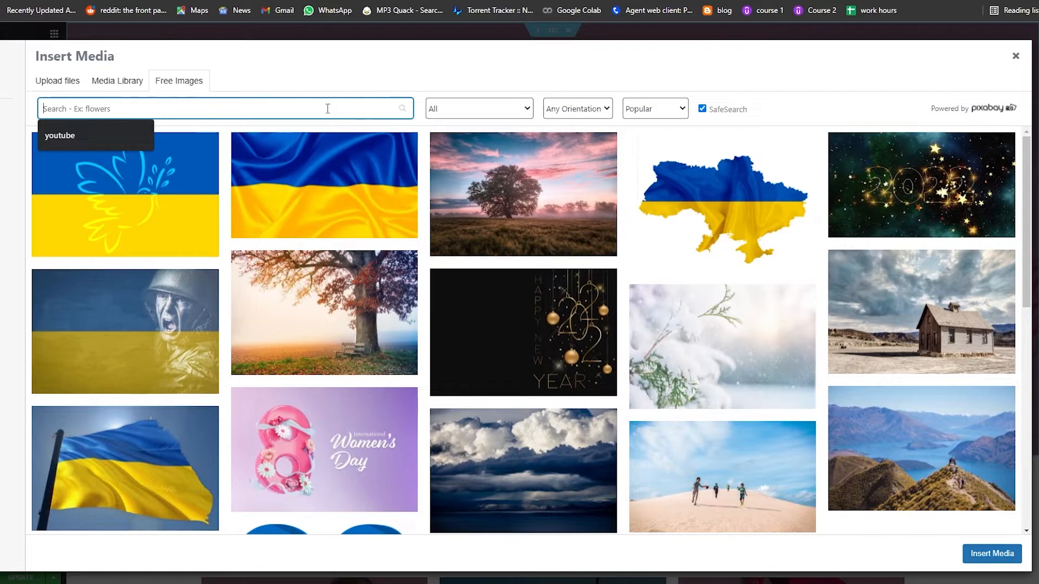
{"action": "type", "text": "model"}
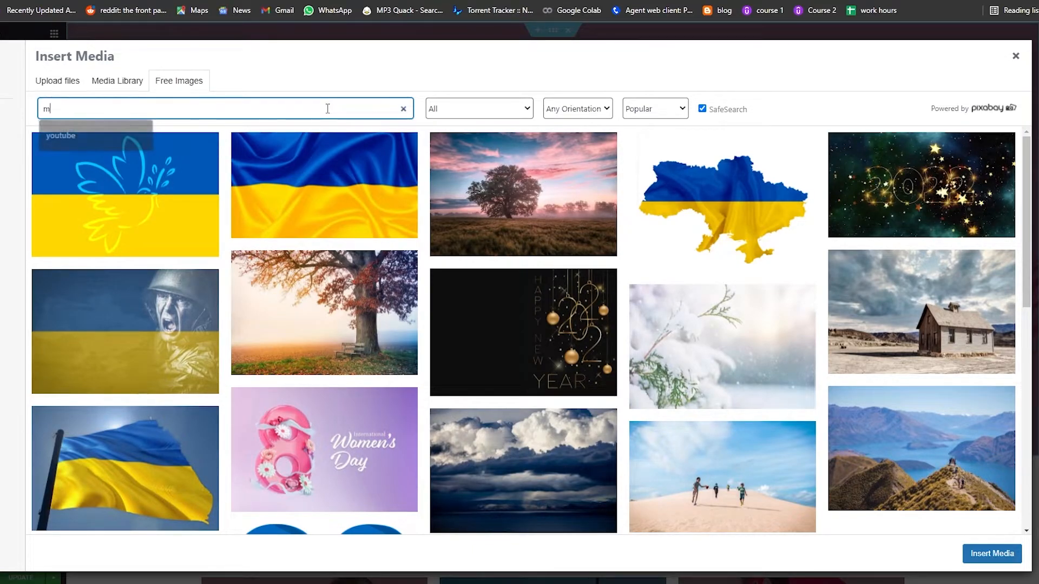
{"action": "key", "text": "Return"}
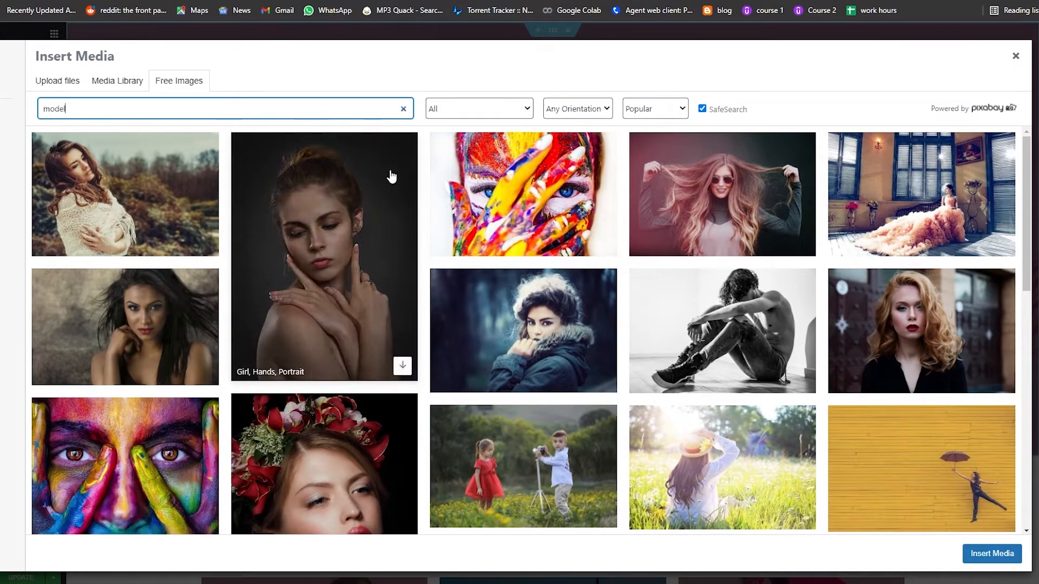
Find the "Girl, Makeup, Caucasian" photo among the results and insert it as the hero section's background image.
{"action": "scroll", "coordinate": [408, 166], "scroll_direction": "down", "scroll_amount": 3}
{"action": "scroll", "coordinate": [870, 227], "scroll_direction": "down", "scroll_amount": 6}
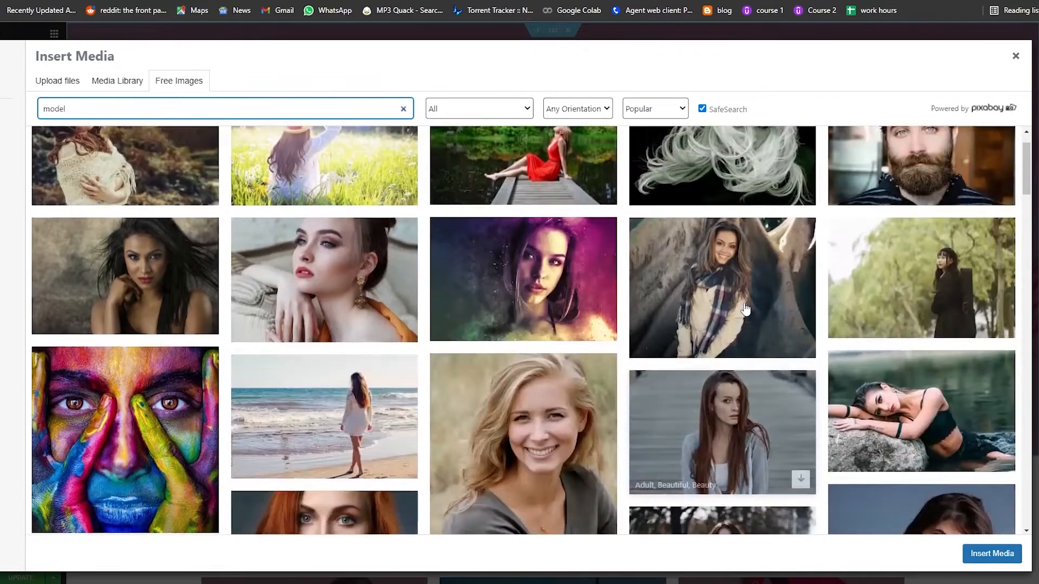
{"action": "scroll", "coordinate": [745, 306], "scroll_direction": "down", "scroll_amount": 10}
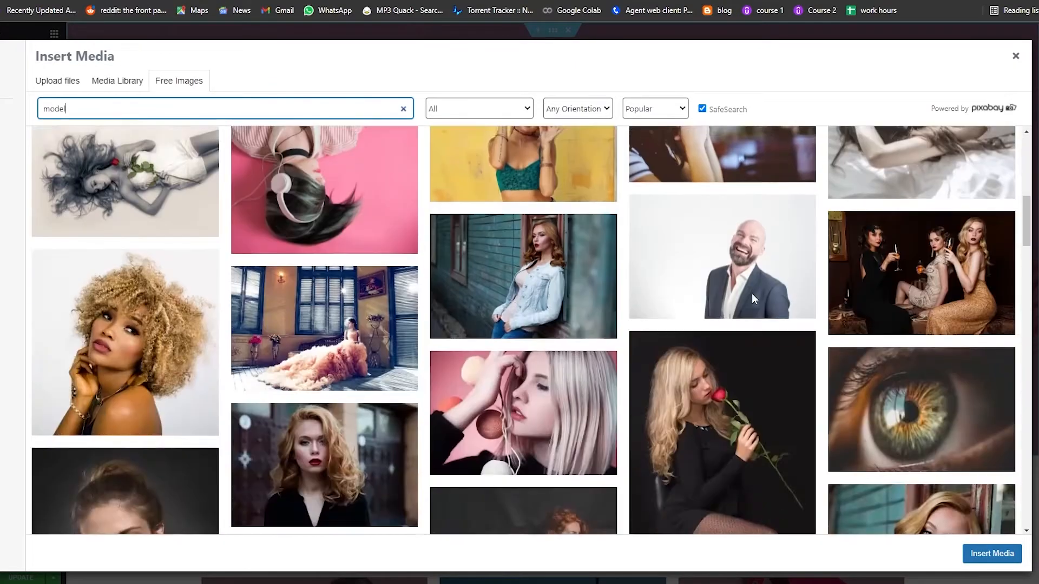
{"action": "scroll", "coordinate": [465, 281], "scroll_direction": "down", "scroll_amount": 1}
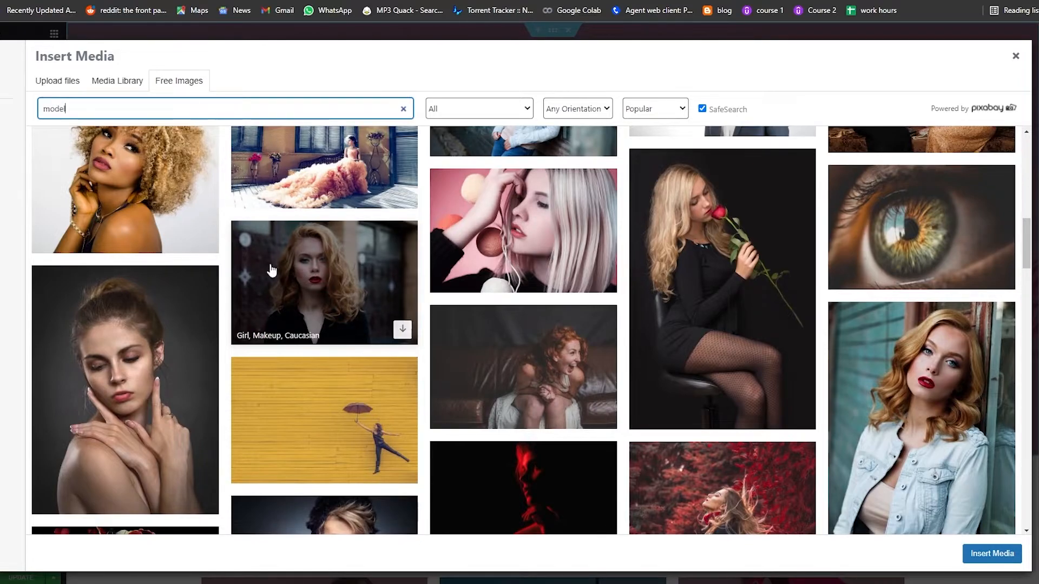
{"action": "scroll", "coordinate": [563, 378], "scroll_direction": "down", "scroll_amount": 7}
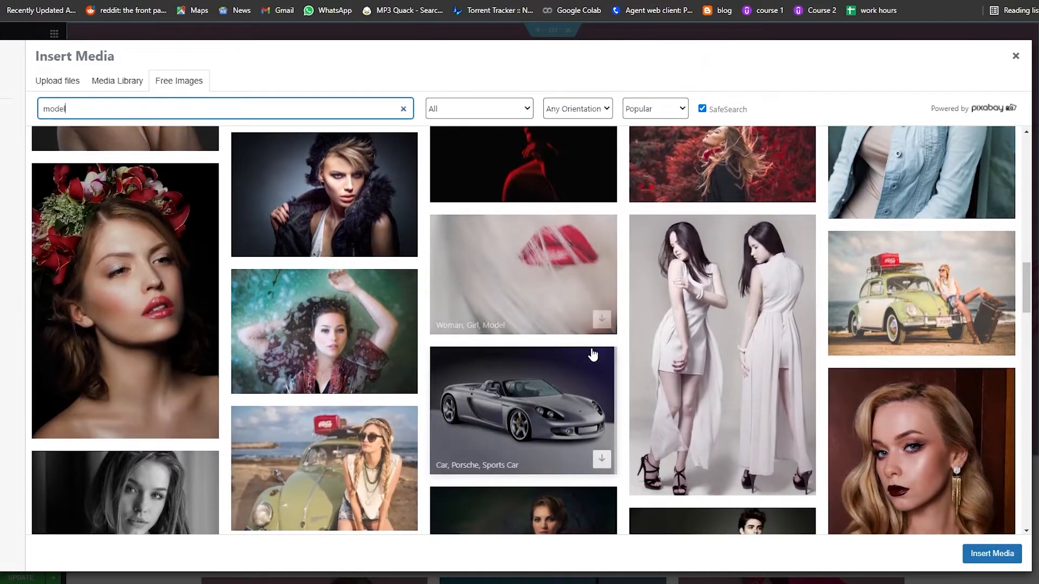
{"action": "scroll", "coordinate": [593, 349], "scroll_direction": "down", "scroll_amount": 3}
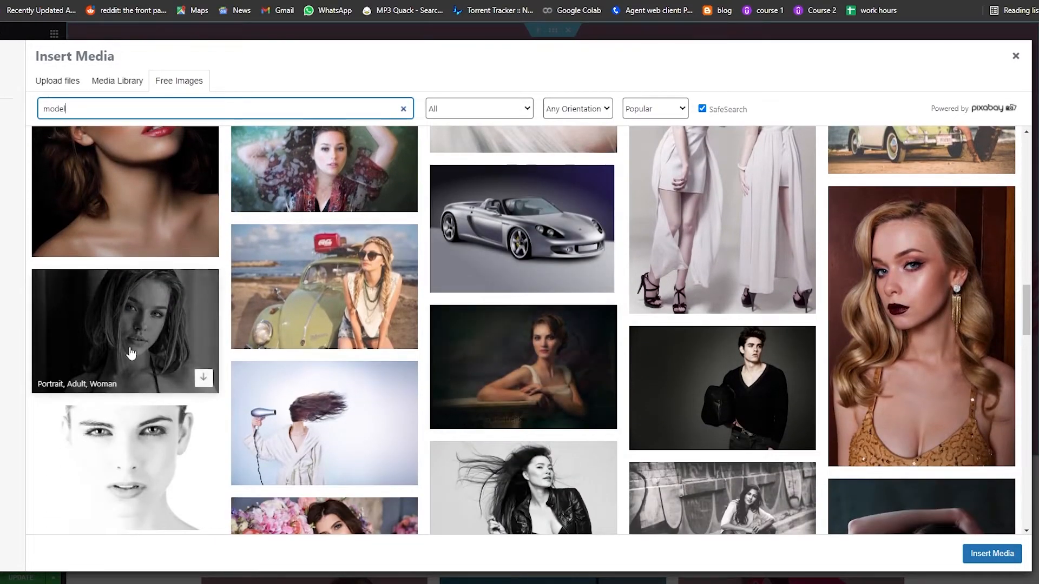
{"action": "scroll", "coordinate": [634, 320], "scroll_direction": "down", "scroll_amount": 5}
{"action": "scroll", "coordinate": [371, 336], "scroll_direction": "down", "scroll_amount": 2}
{"action": "scroll", "coordinate": [383, 352], "scroll_direction": "down", "scroll_amount": 5}
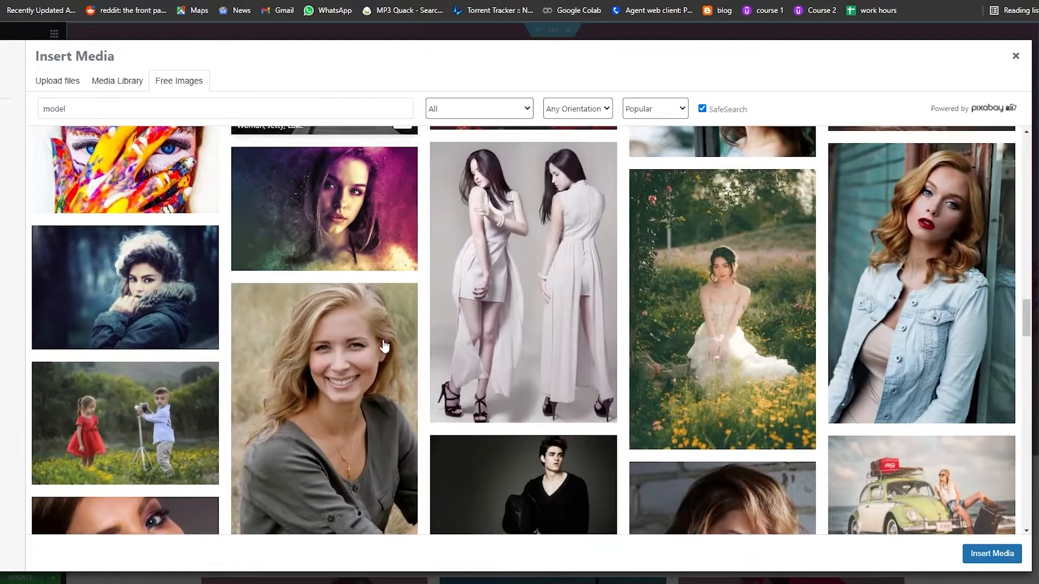
{"action": "scroll", "coordinate": [382, 343], "scroll_direction": "down", "scroll_amount": 5}
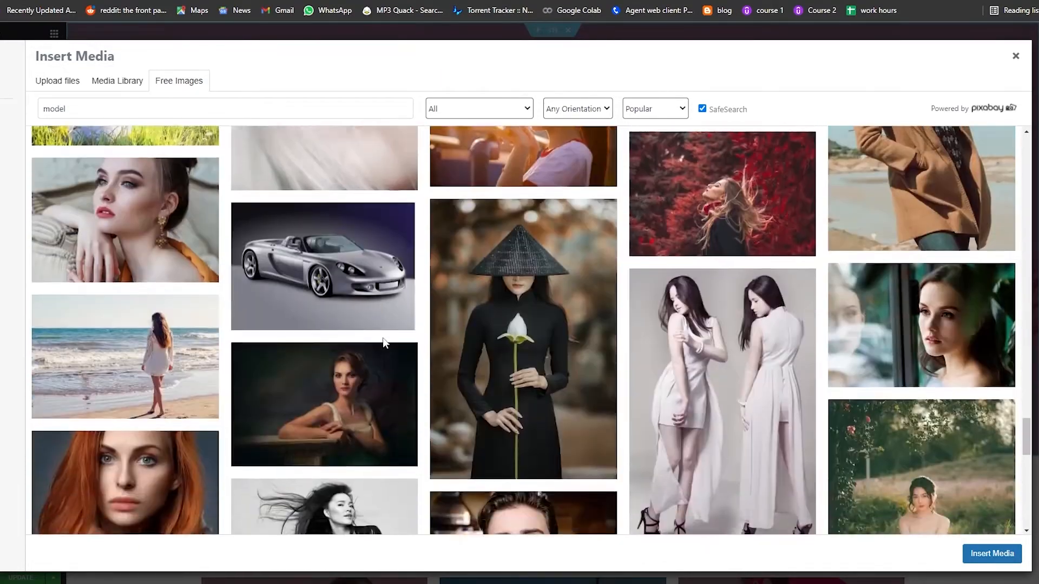
{"action": "scroll", "coordinate": [401, 378], "scroll_direction": "down", "scroll_amount": 4}
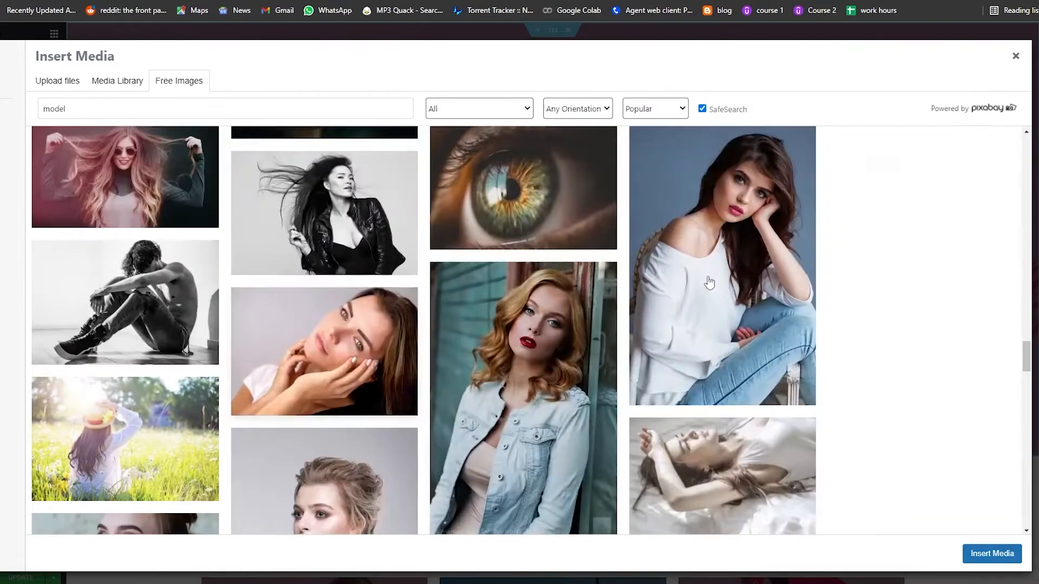
{"action": "scroll", "coordinate": [418, 411], "scroll_direction": "down", "scroll_amount": 5}
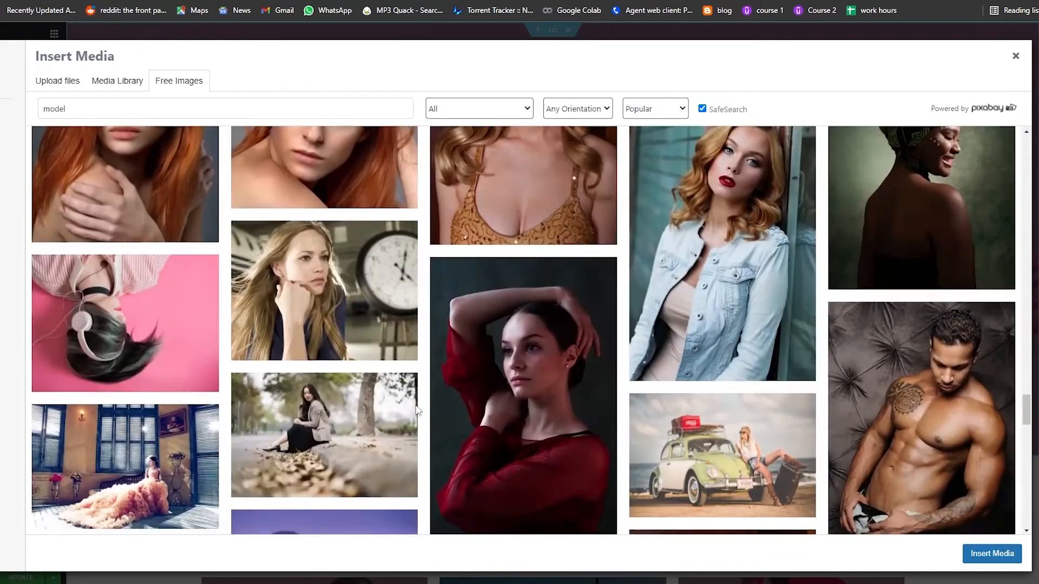
{"action": "scroll", "coordinate": [417, 412], "scroll_direction": "down", "scroll_amount": 2}
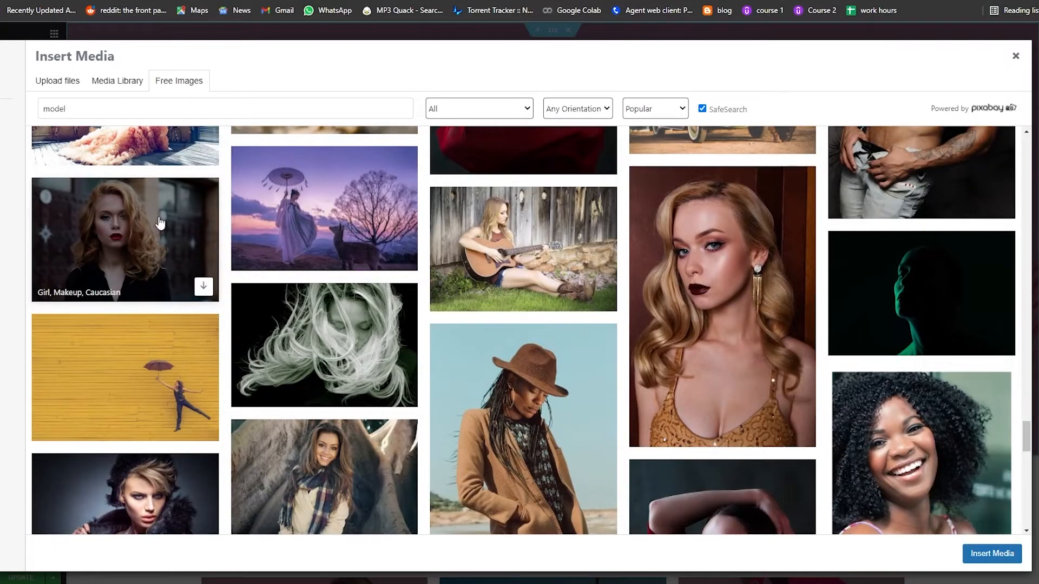
{"action": "left_click", "coordinate": [185, 266]}
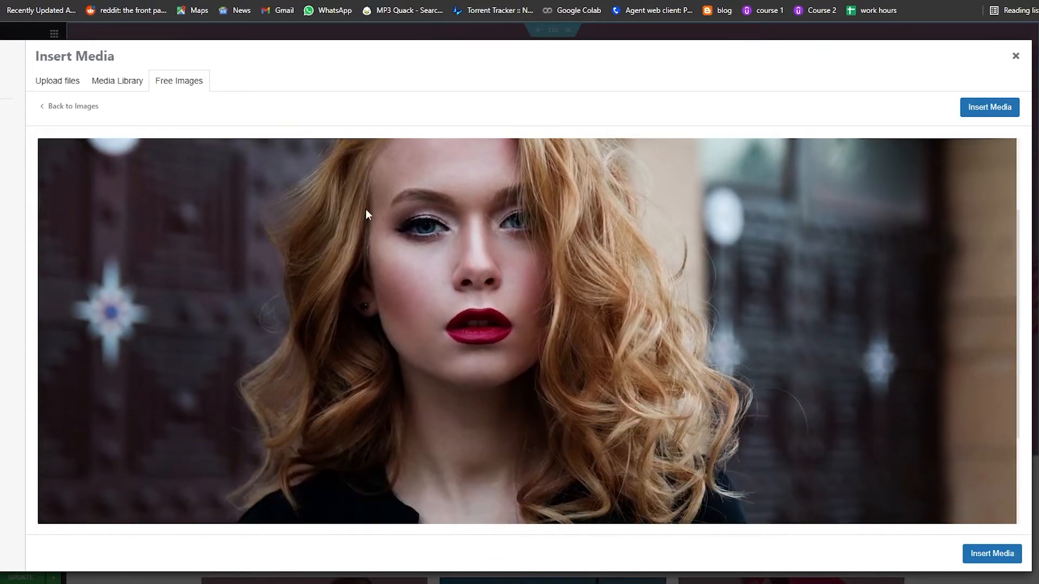
{"action": "scroll", "coordinate": [636, 299], "scroll_direction": "up", "scroll_amount": 3}
{"action": "left_click", "coordinate": [983, 111]}
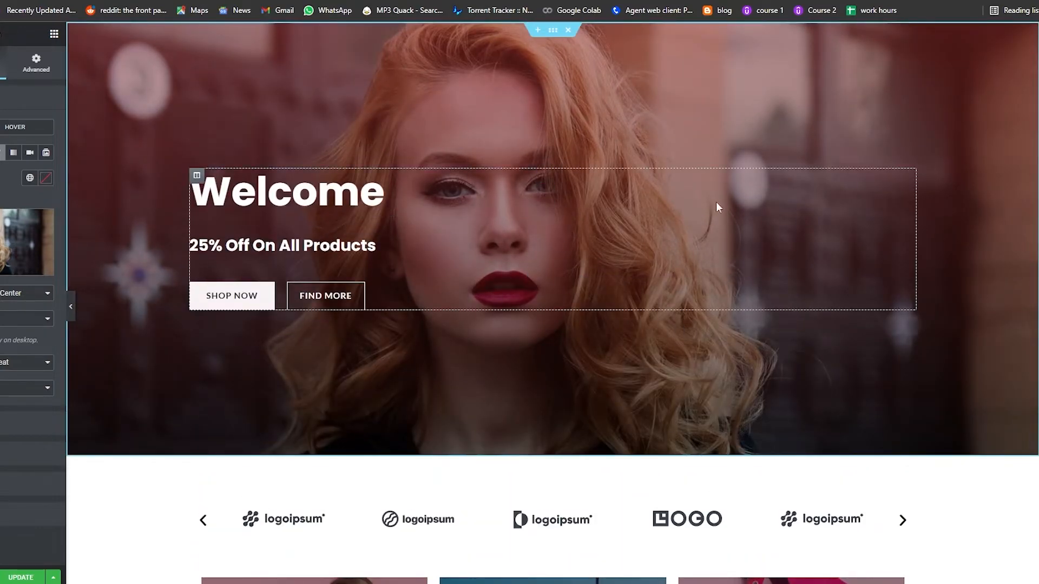
Look over the hero section's background overlay settings and the background's normal and hover states.
{"action": "scroll", "coordinate": [404, 424], "scroll_direction": "down", "scroll_amount": 1}
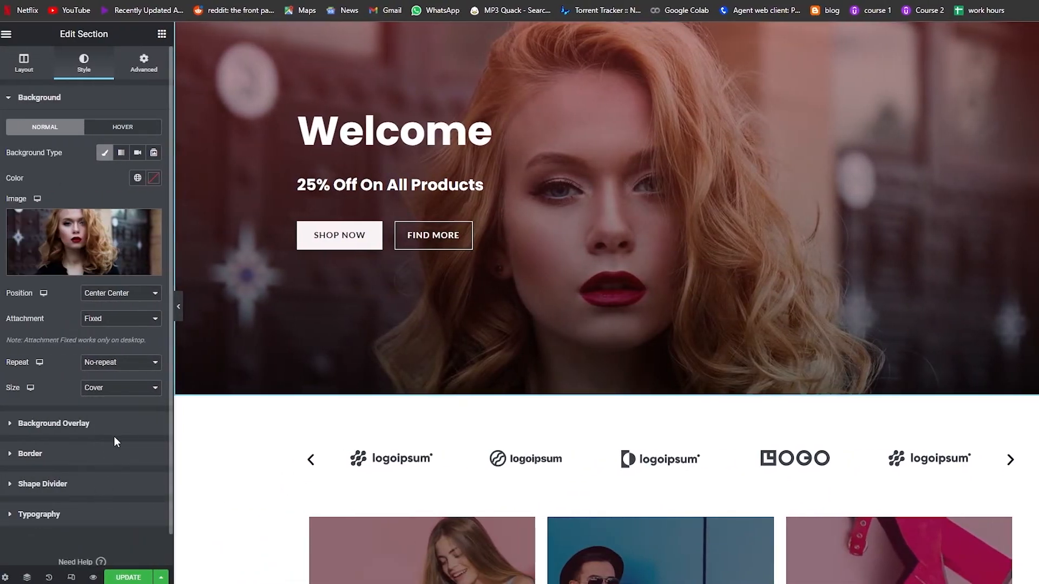
{"action": "left_click", "coordinate": [81, 424]}
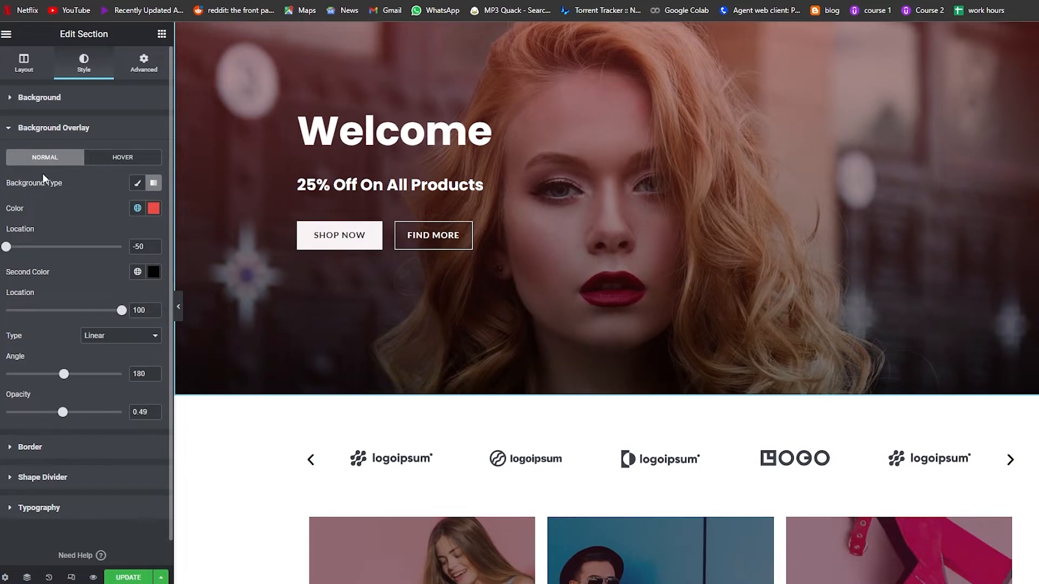
{"action": "left_click", "coordinate": [14, 130]}
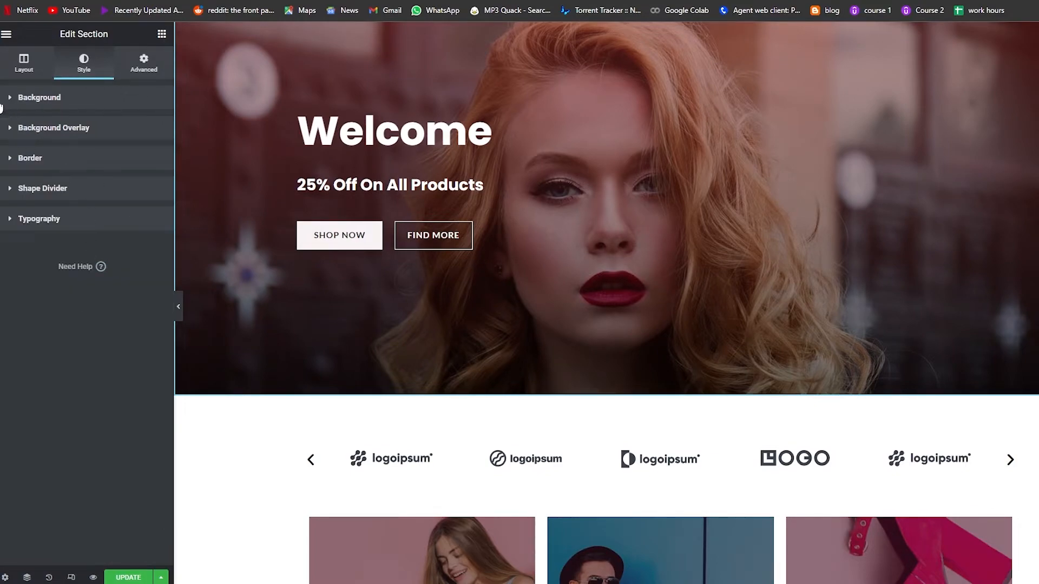
{"action": "left_click", "coordinate": [27, 99]}
{"action": "left_click", "coordinate": [26, 102]}
{"action": "left_click", "coordinate": [34, 95]}
{"action": "left_click", "coordinate": [109, 127]}
{"action": "left_click", "coordinate": [49, 127]}
Examine the position and attachment options of the hero background image, keeping Center Center and Fixed.
{"action": "scroll", "coordinate": [54, 319], "scroll_direction": "down", "scroll_amount": 1}
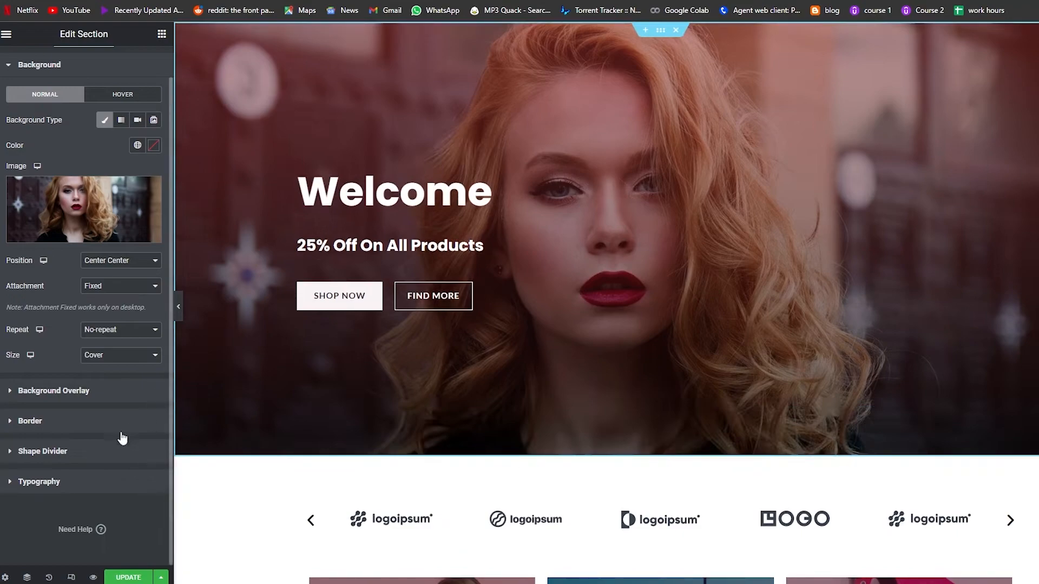
{"action": "left_click", "coordinate": [112, 265]}
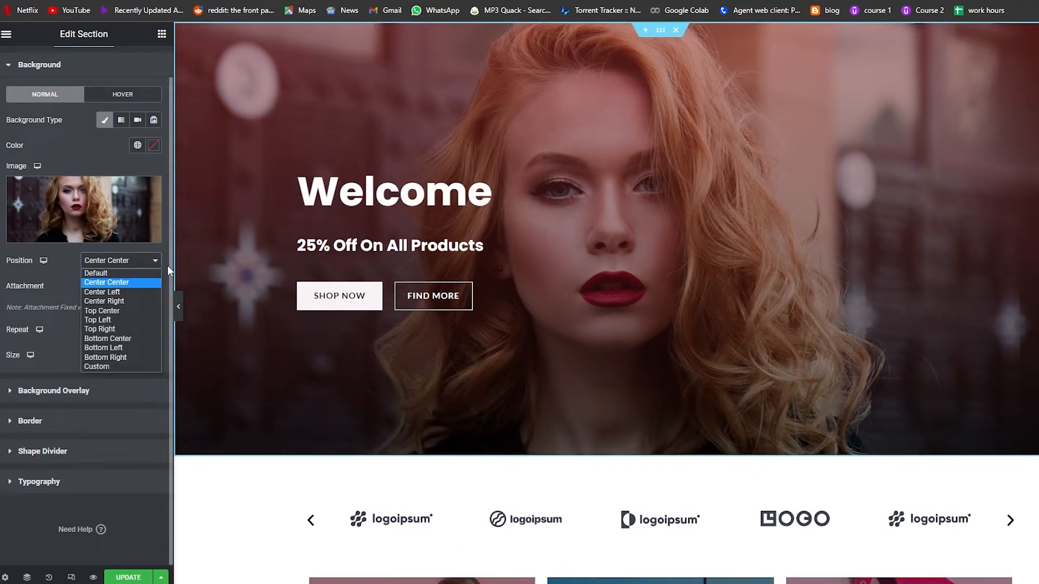
{"action": "left_click", "coordinate": [126, 265]}
{"action": "left_click", "coordinate": [127, 288]}
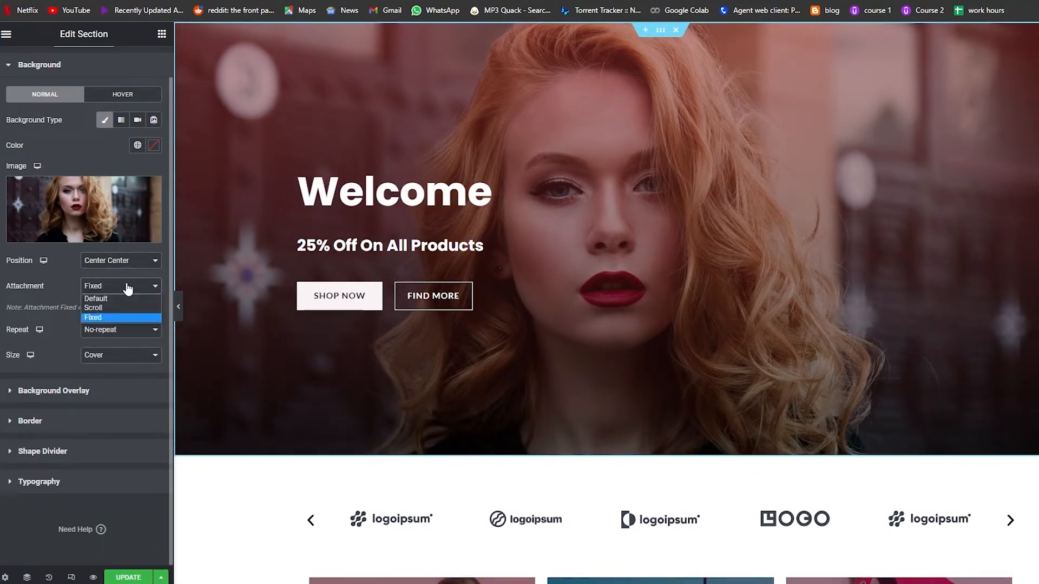
{"action": "left_click", "coordinate": [117, 318]}
{"action": "left_click", "coordinate": [107, 284]}
{"action": "left_click", "coordinate": [63, 293]}
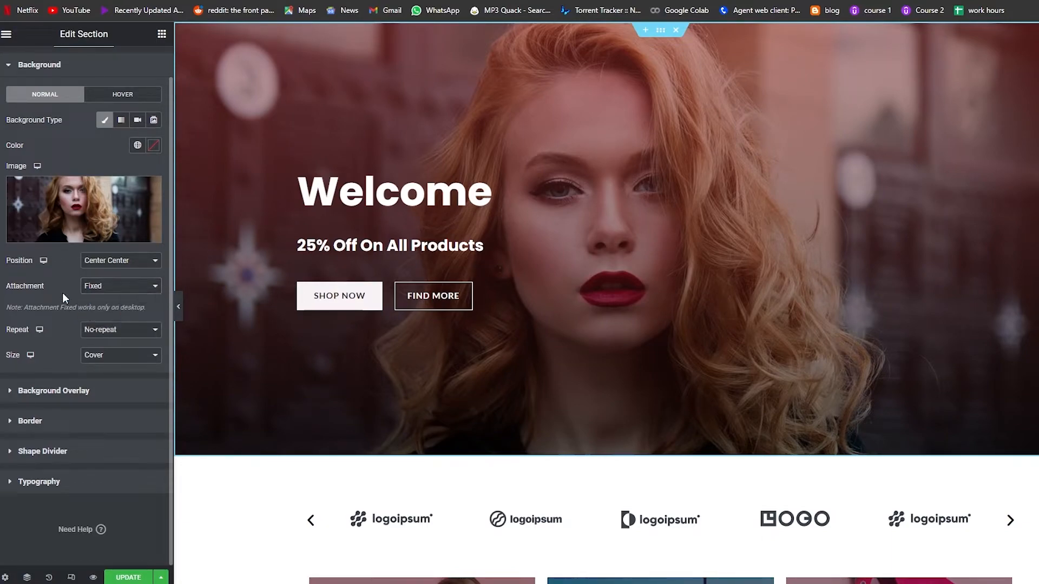
{"action": "scroll", "coordinate": [262, 336], "scroll_direction": "down", "scroll_amount": 3}
{"action": "scroll", "coordinate": [262, 337], "scroll_direction": "up", "scroll_amount": 3}
{"action": "scroll", "coordinate": [104, 369], "scroll_direction": "up", "scroll_amount": 1}
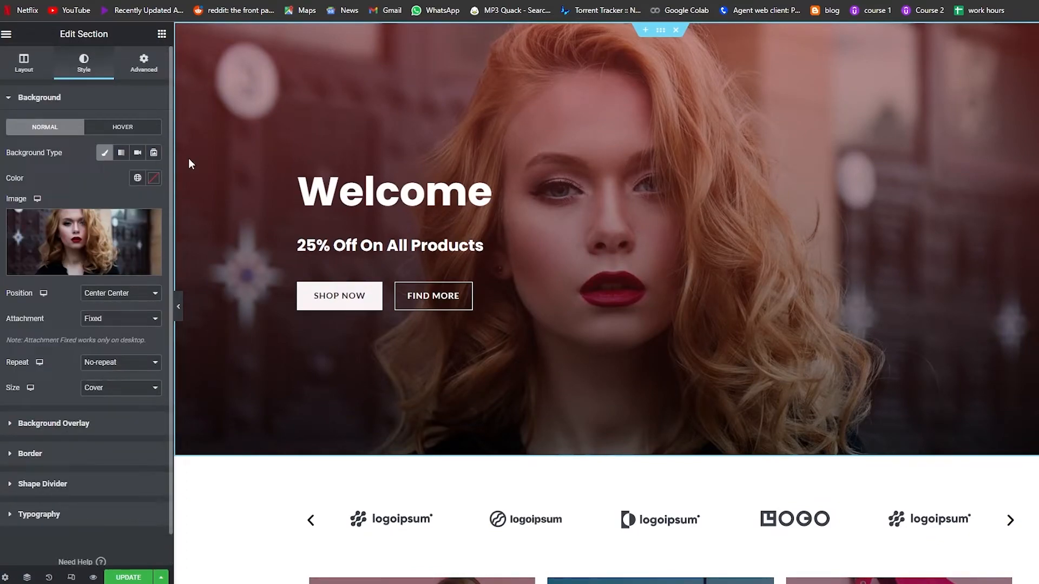
Collapse the background settings and look through the logo carousel and promotional cards below the hero.
{"action": "left_click", "coordinate": [16, 105]}
{"action": "scroll", "coordinate": [357, 268], "scroll_direction": "down", "scroll_amount": 2}
{"action": "scroll", "coordinate": [294, 268], "scroll_direction": "up", "scroll_amount": 2}
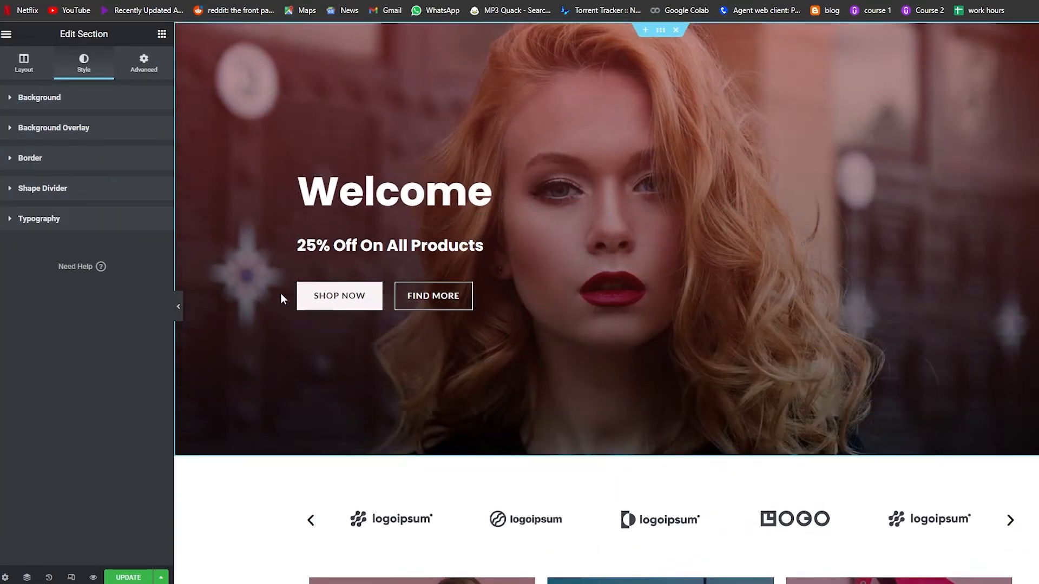
{"action": "scroll", "coordinate": [281, 293], "scroll_direction": "down", "scroll_amount": 4}
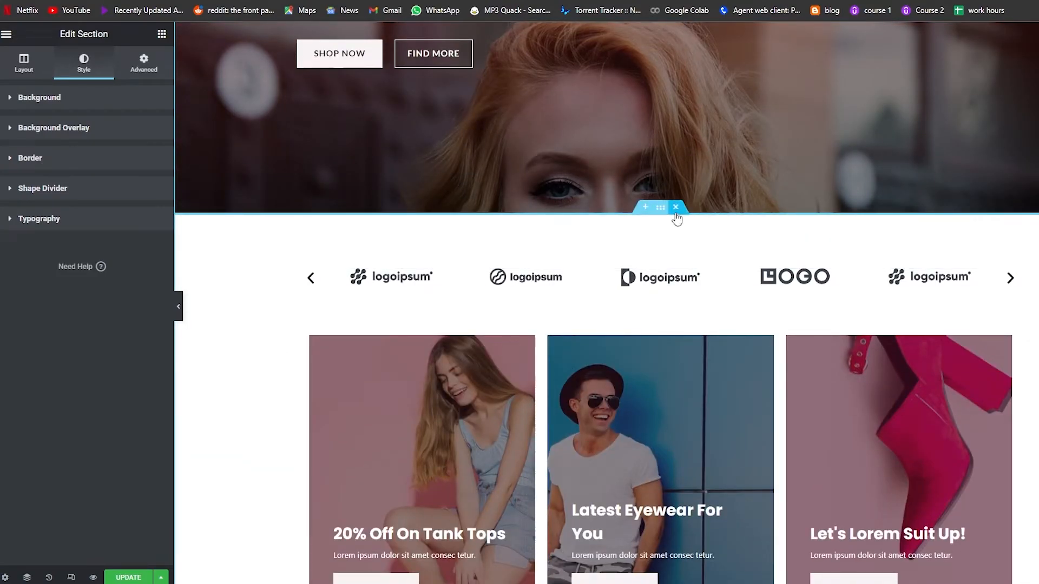
{"action": "scroll", "coordinate": [614, 269], "scroll_direction": "down", "scroll_amount": 2}
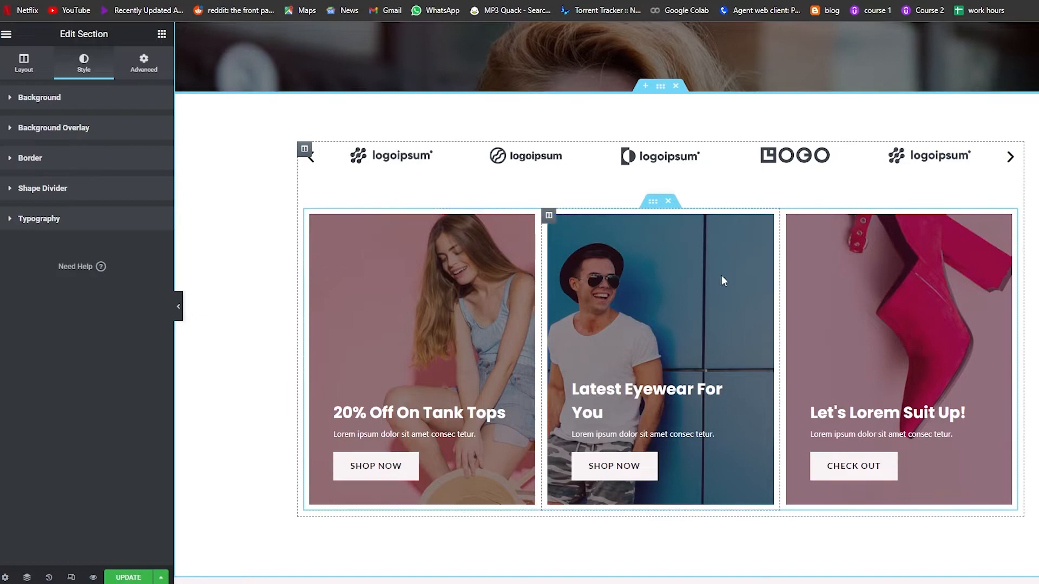
{"action": "scroll", "coordinate": [950, 179], "scroll_direction": "down", "scroll_amount": 2}
{"action": "scroll", "coordinate": [684, 101], "scroll_direction": "up", "scroll_amount": 2}
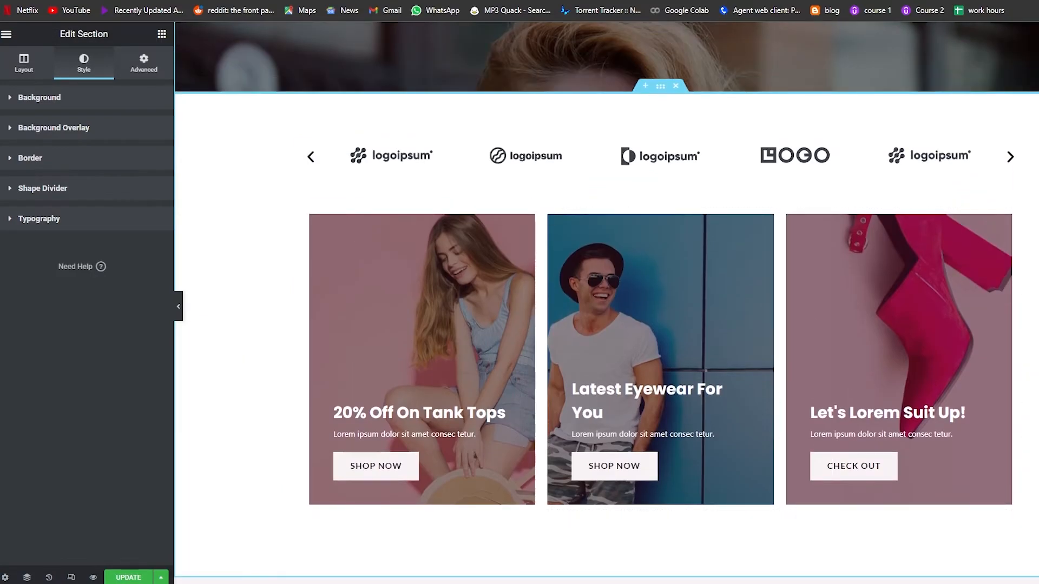
Delete the section holding the logo carousel and the three promotional cards below the hero.
{"action": "left_click", "coordinate": [681, 94]}
{"action": "scroll", "coordinate": [607, 360], "scroll_direction": "down", "scroll_amount": 2}
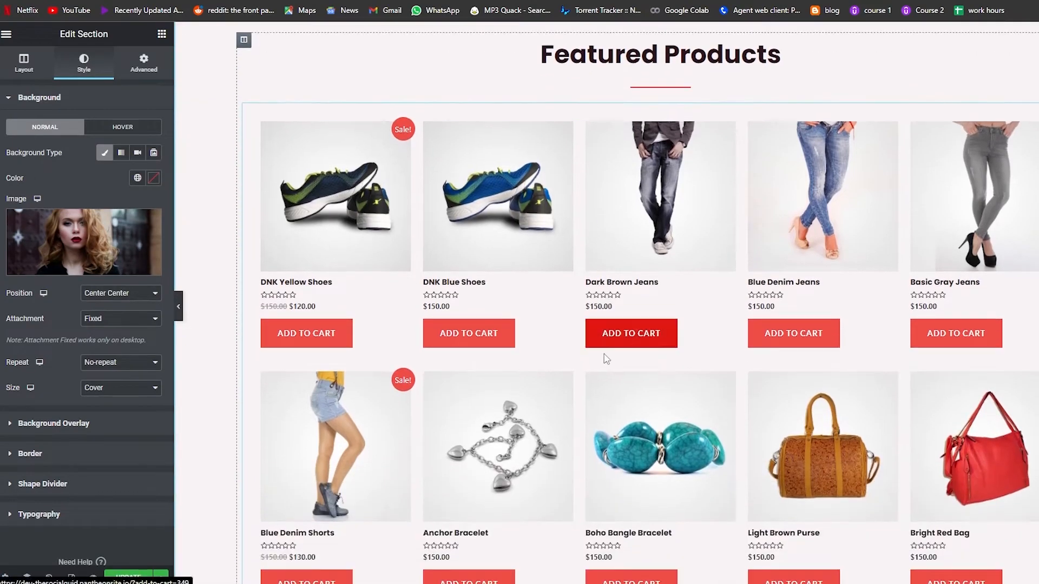
Look through the sections from Featured Products to the footer and view the column structures offered for a new section.
{"action": "scroll", "coordinate": [606, 359], "scroll_direction": "down", "scroll_amount": 4}
{"action": "scroll", "coordinate": [587, 329], "scroll_direction": "down", "scroll_amount": 2}
{"action": "scroll", "coordinate": [589, 328], "scroll_direction": "up", "scroll_amount": 4}
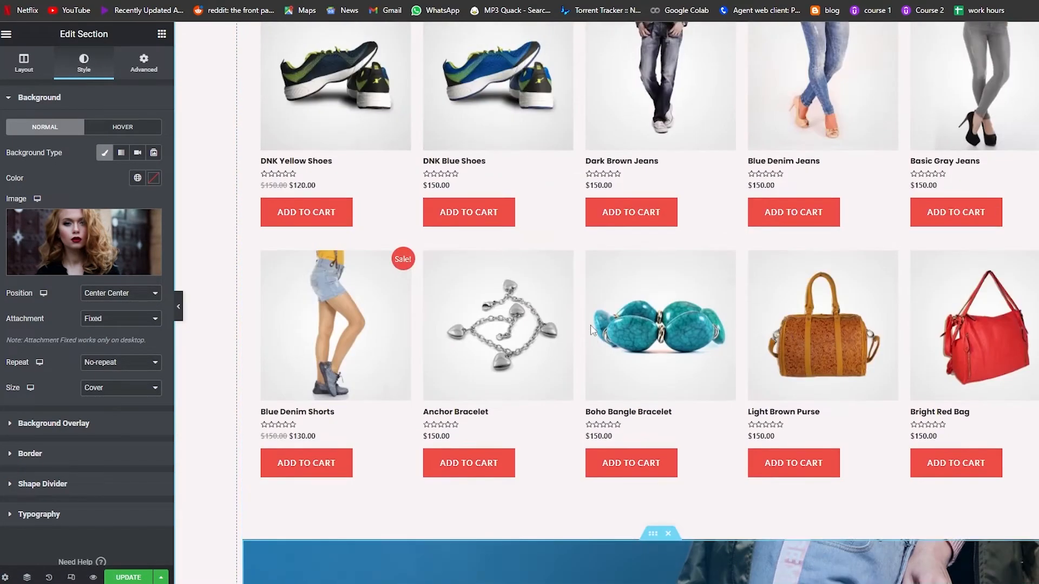
{"action": "scroll", "coordinate": [590, 324], "scroll_direction": "up", "scroll_amount": 5}
{"action": "scroll", "coordinate": [587, 324], "scroll_direction": "down", "scroll_amount": 8}
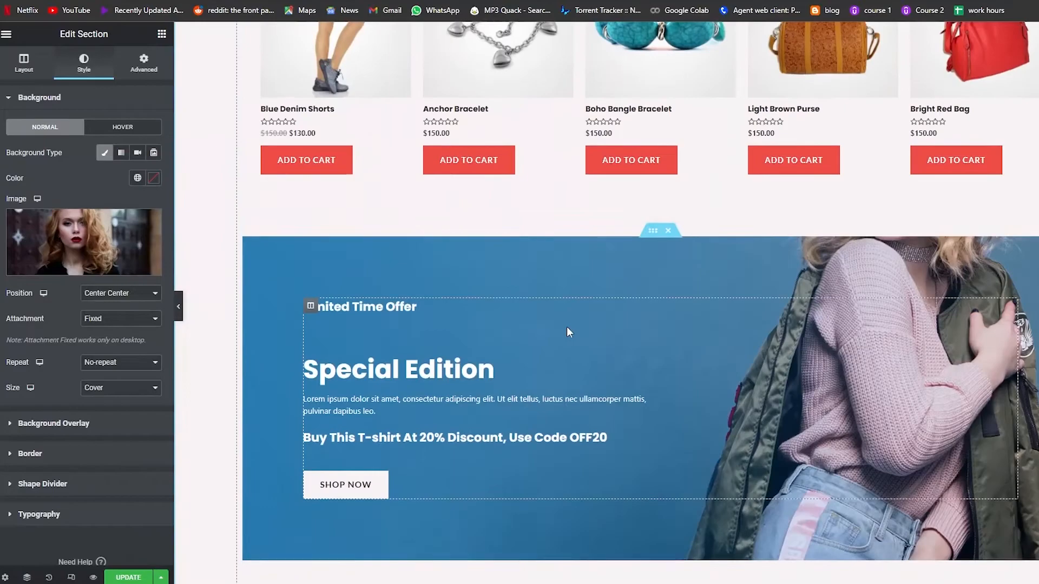
{"action": "scroll", "coordinate": [566, 329], "scroll_direction": "down", "scroll_amount": 6}
{"action": "scroll", "coordinate": [564, 352], "scroll_direction": "up", "scroll_amount": 1}
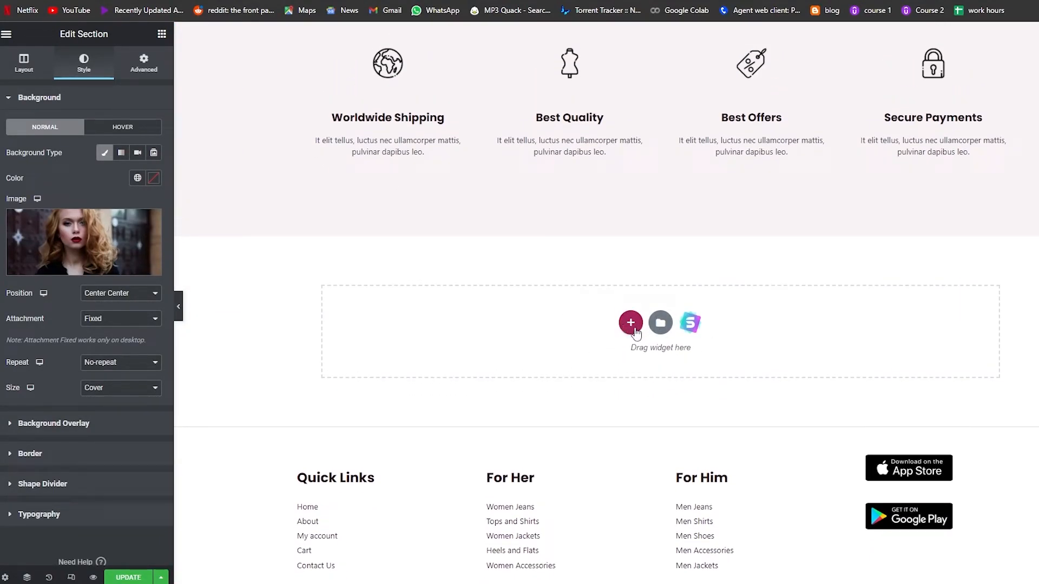
{"action": "left_click", "coordinate": [631, 324]}
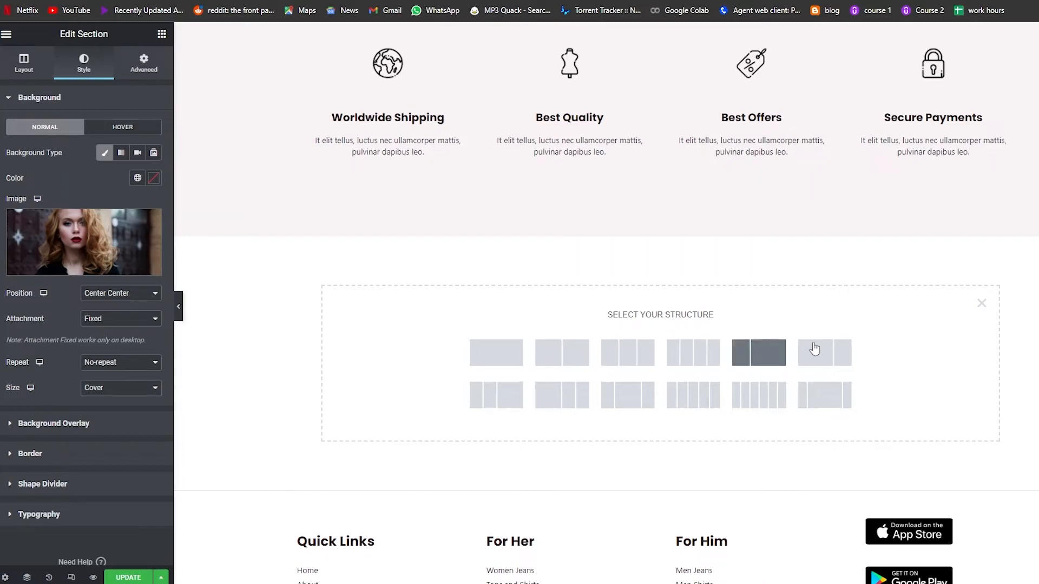
{"action": "left_click", "coordinate": [981, 302]}
Review the home page between the hero and the service feature icons, and update the page to save the changes.
{"action": "scroll", "coordinate": [674, 335], "scroll_direction": "up", "scroll_amount": 3}
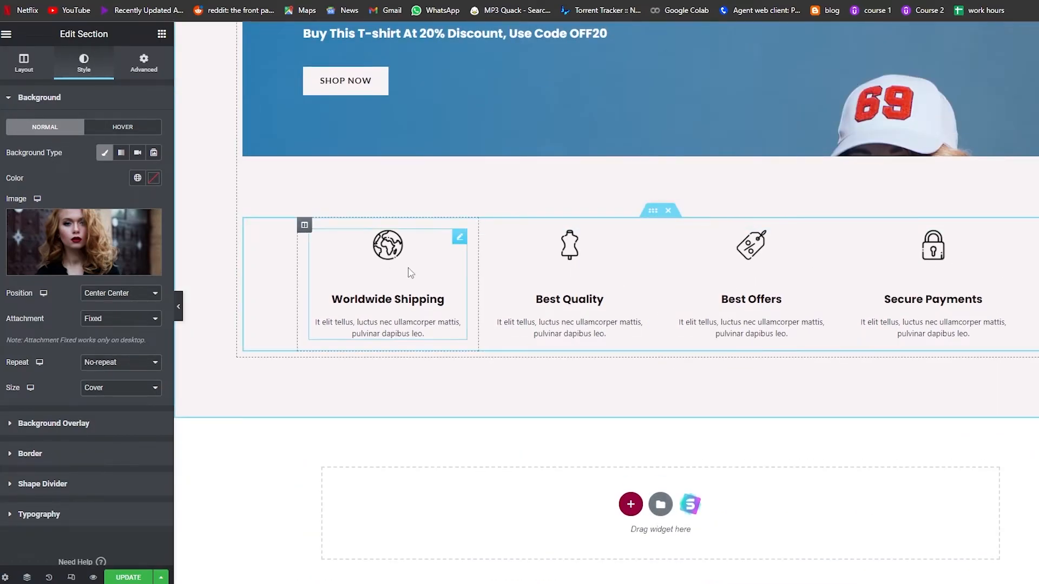
{"action": "scroll", "coordinate": [346, 303], "scroll_direction": "up", "scroll_amount": 2}
{"action": "scroll", "coordinate": [378, 324], "scroll_direction": "up", "scroll_amount": 3}
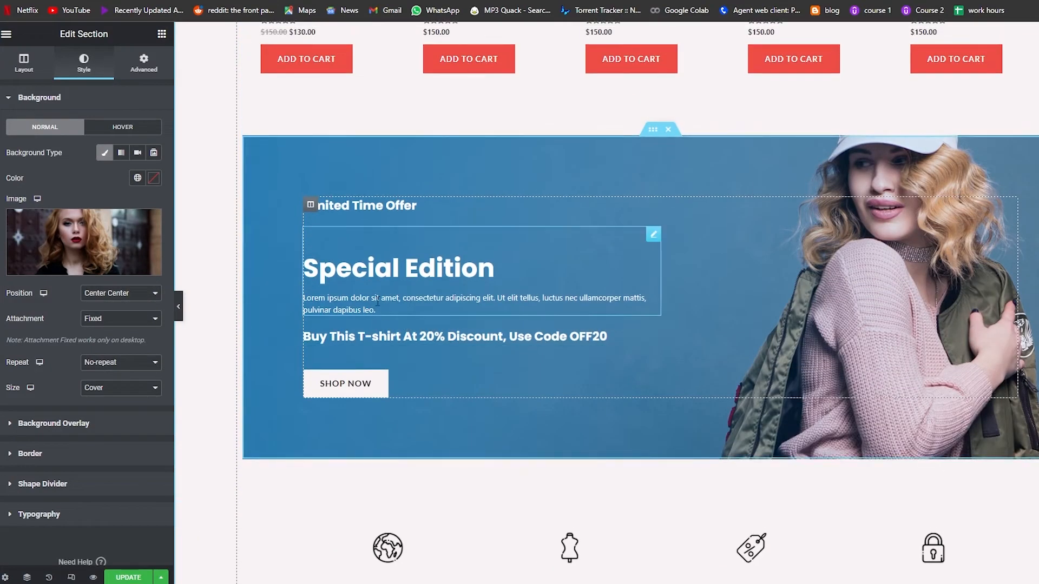
{"action": "scroll", "coordinate": [607, 320], "scroll_direction": "up", "scroll_amount": 15}
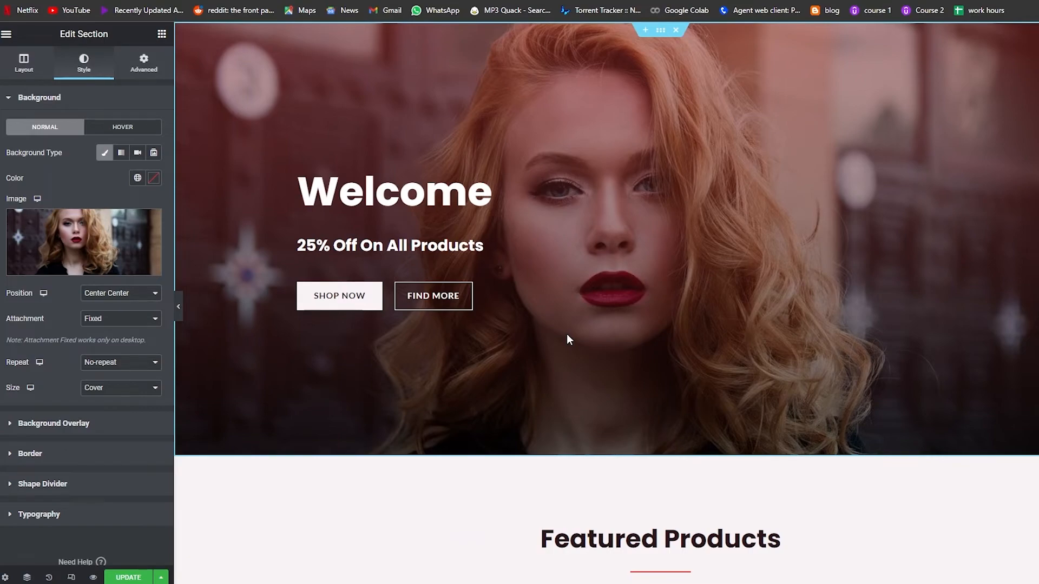
{"action": "scroll", "coordinate": [566, 333], "scroll_direction": "down", "scroll_amount": 12}
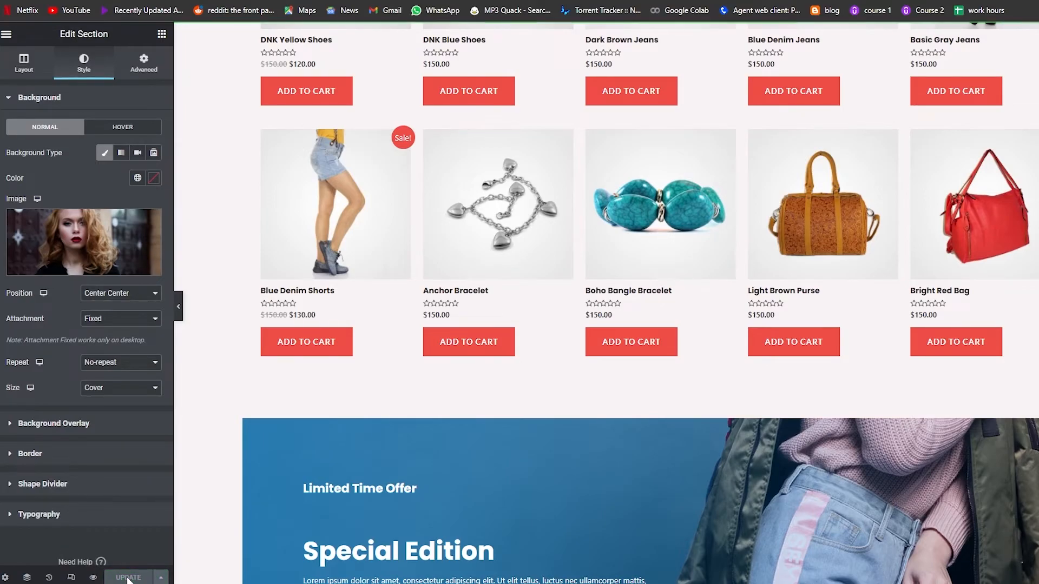
{"action": "scroll", "coordinate": [347, 499], "scroll_direction": "down", "scroll_amount": 8}
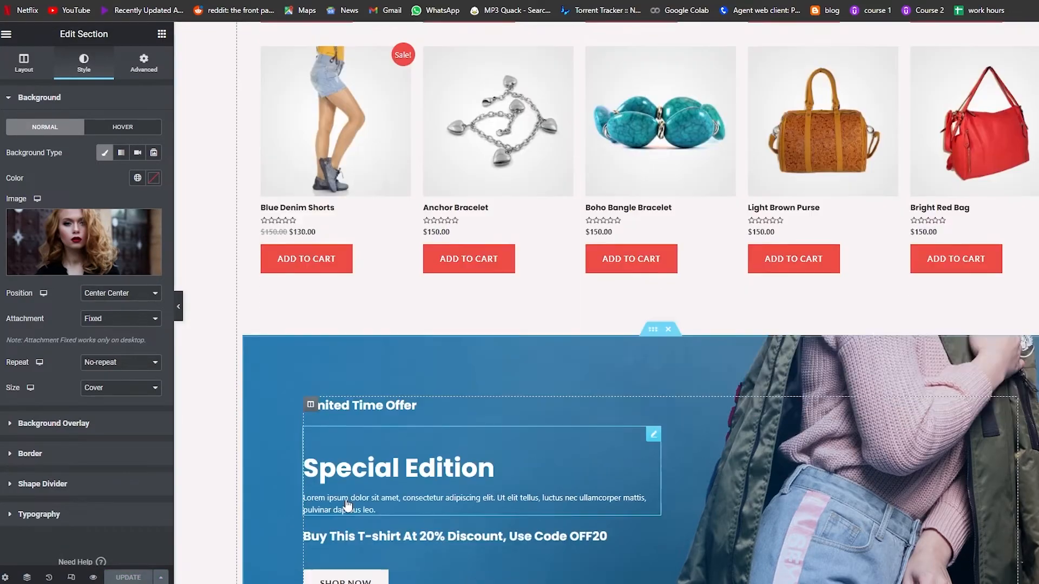
{"action": "scroll", "coordinate": [355, 503], "scroll_direction": "down", "scroll_amount": 3}
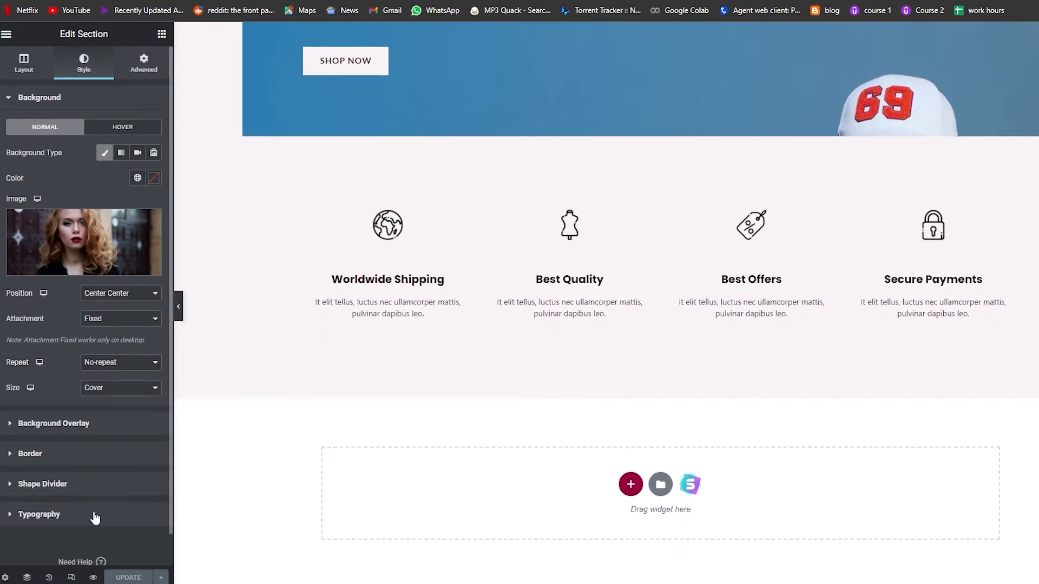
{"action": "scroll", "coordinate": [94, 519], "scroll_direction": "down", "scroll_amount": 1}
{"action": "scroll", "coordinate": [98, 298], "scroll_direction": "up", "scroll_amount": 1}
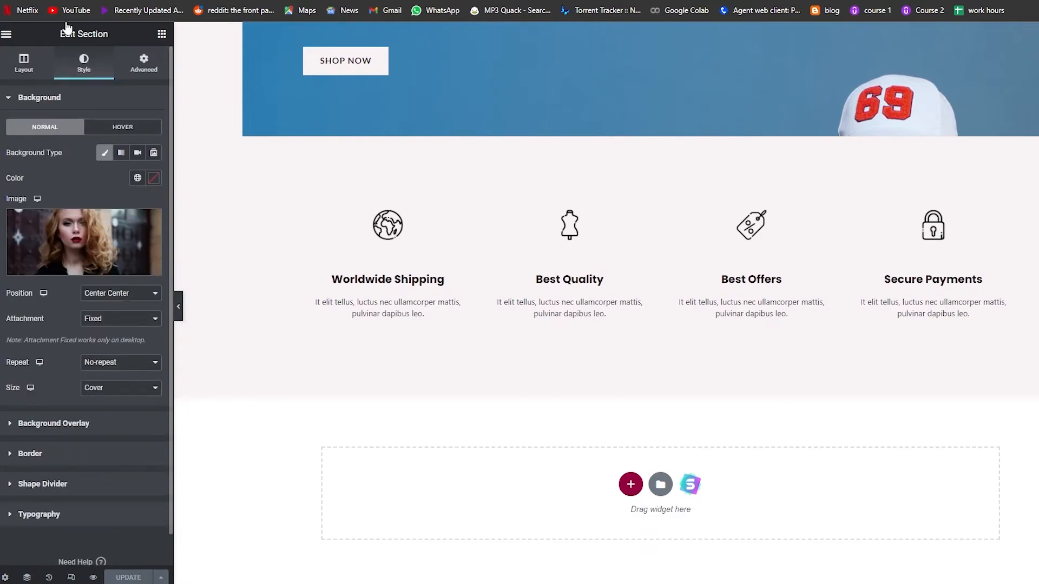
Exit Elementor to the WordPress pages list and visit the live site to view the updated home page.
{"action": "left_click", "coordinate": [8, 35]}
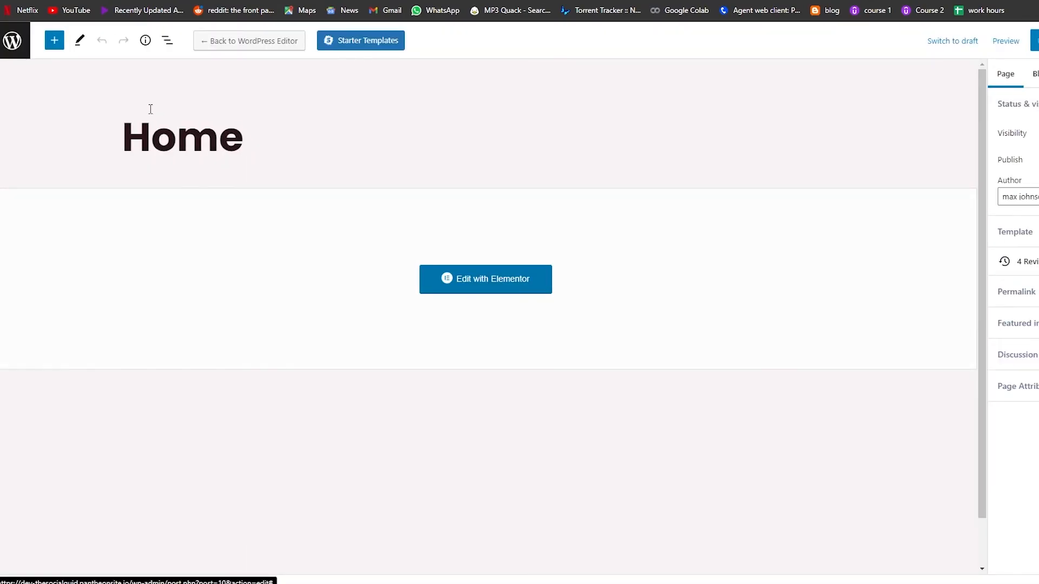
{"action": "left_click", "coordinate": [12, 42]}
{"action": "mouse_move", "coordinate": [53, 35]}
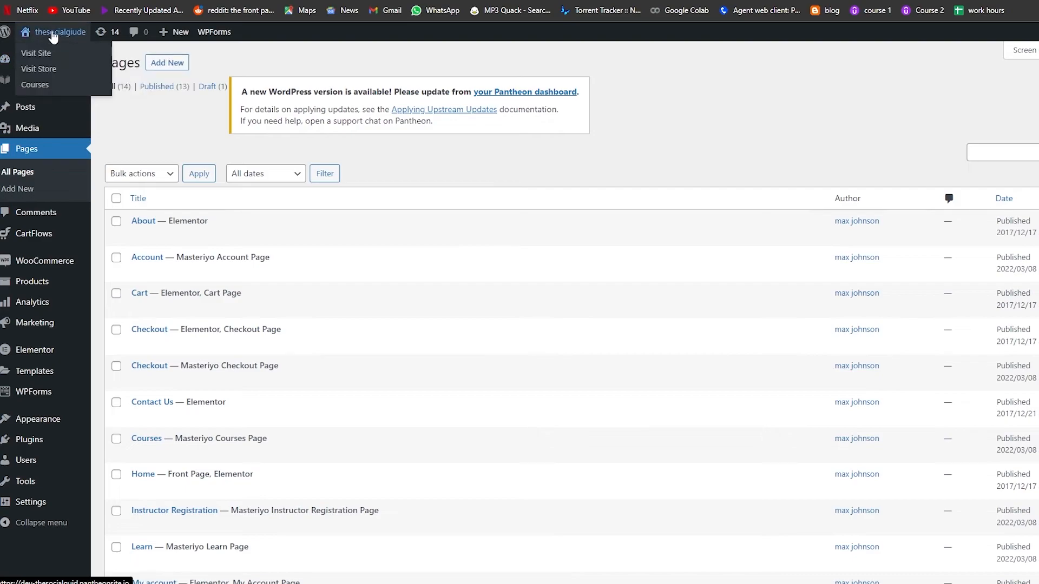
{"action": "left_click", "coordinate": [47, 56]}
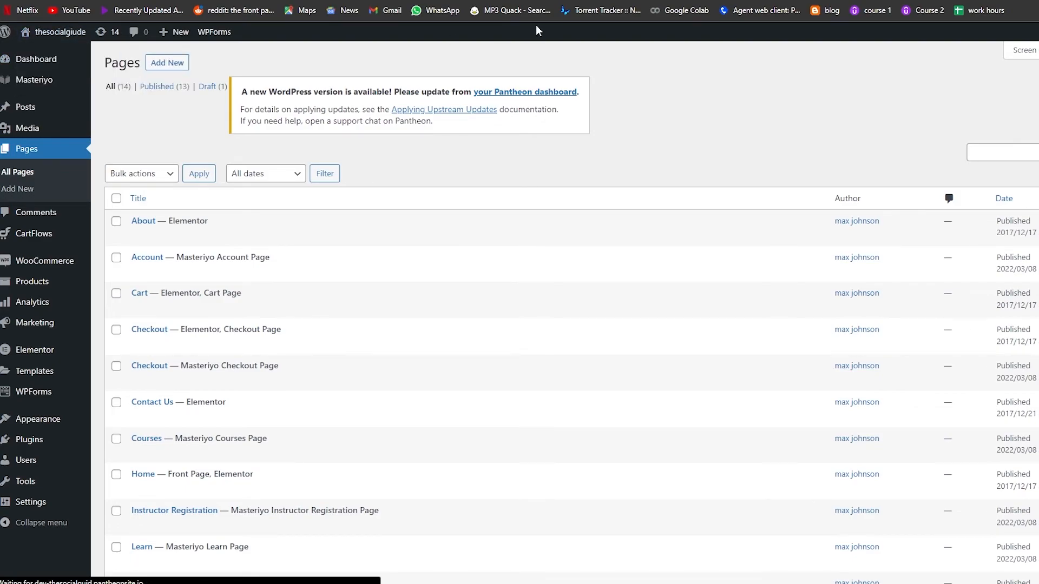
{"action": "scroll", "coordinate": [409, 171], "scroll_direction": "down", "scroll_amount": 15}
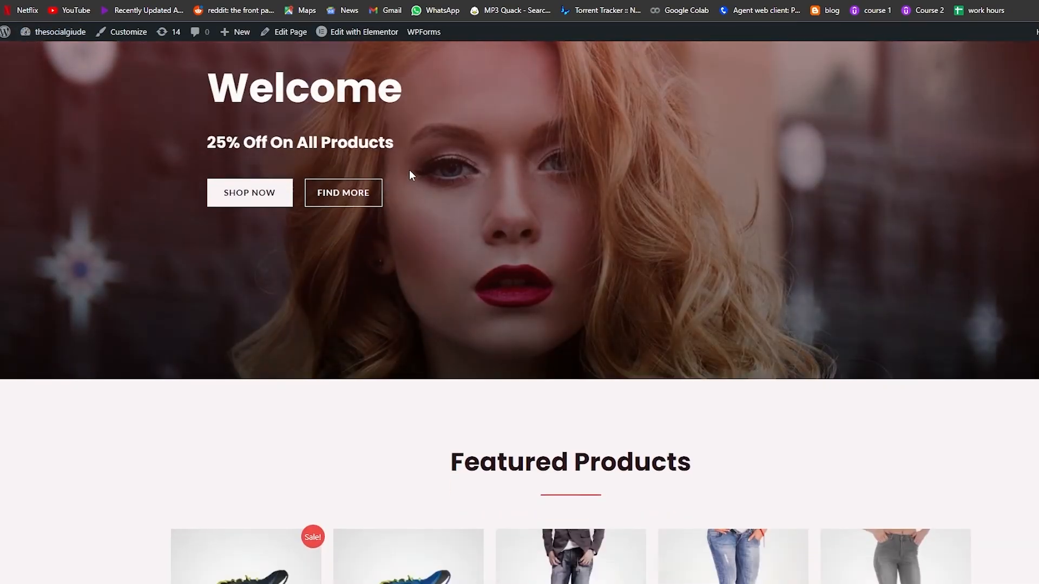